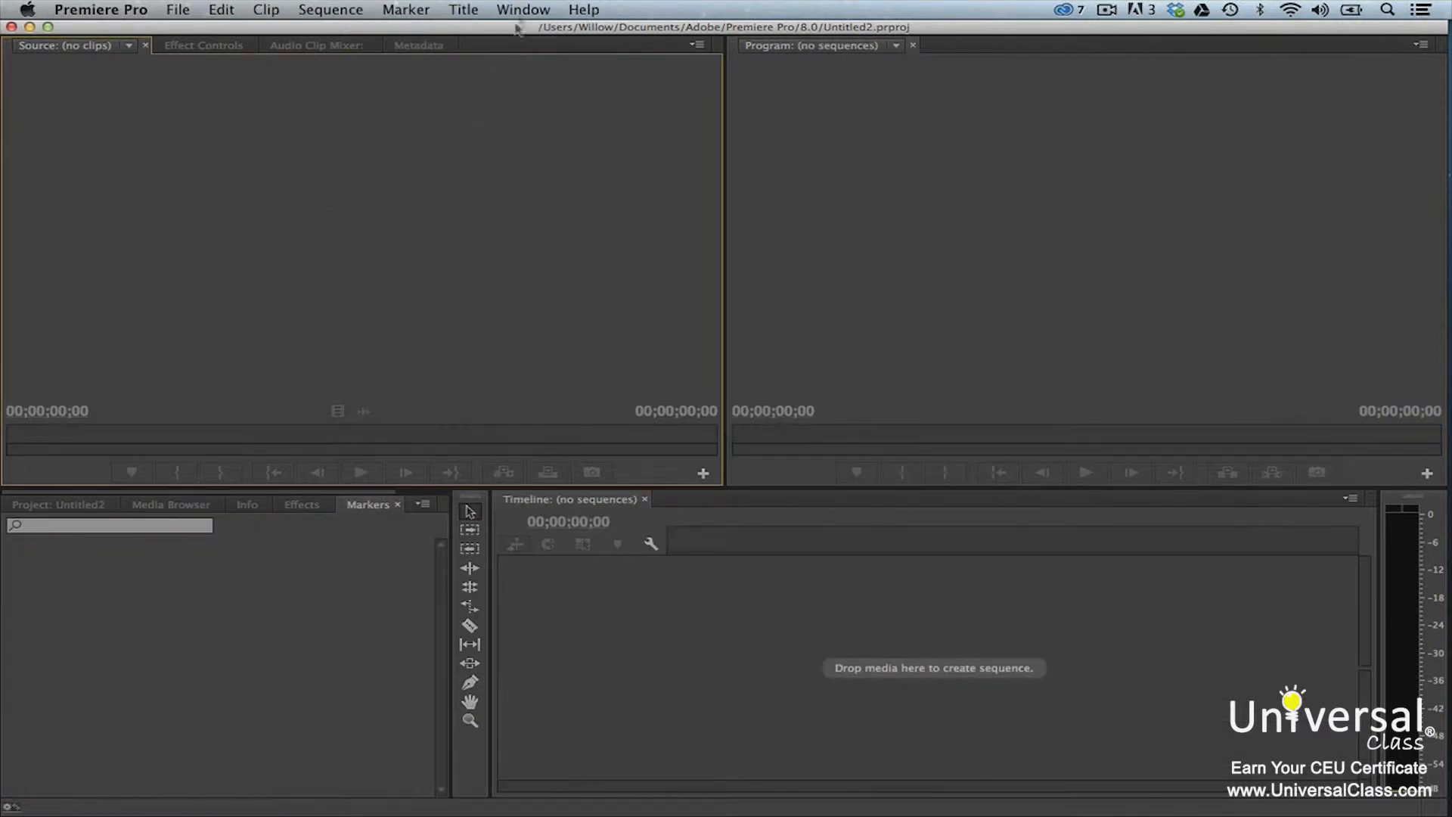
Step: Browse to the Desktop folder in the Media Browser and open the HDV_0014.MP4 clip in the Source Monitor
click(522, 10)
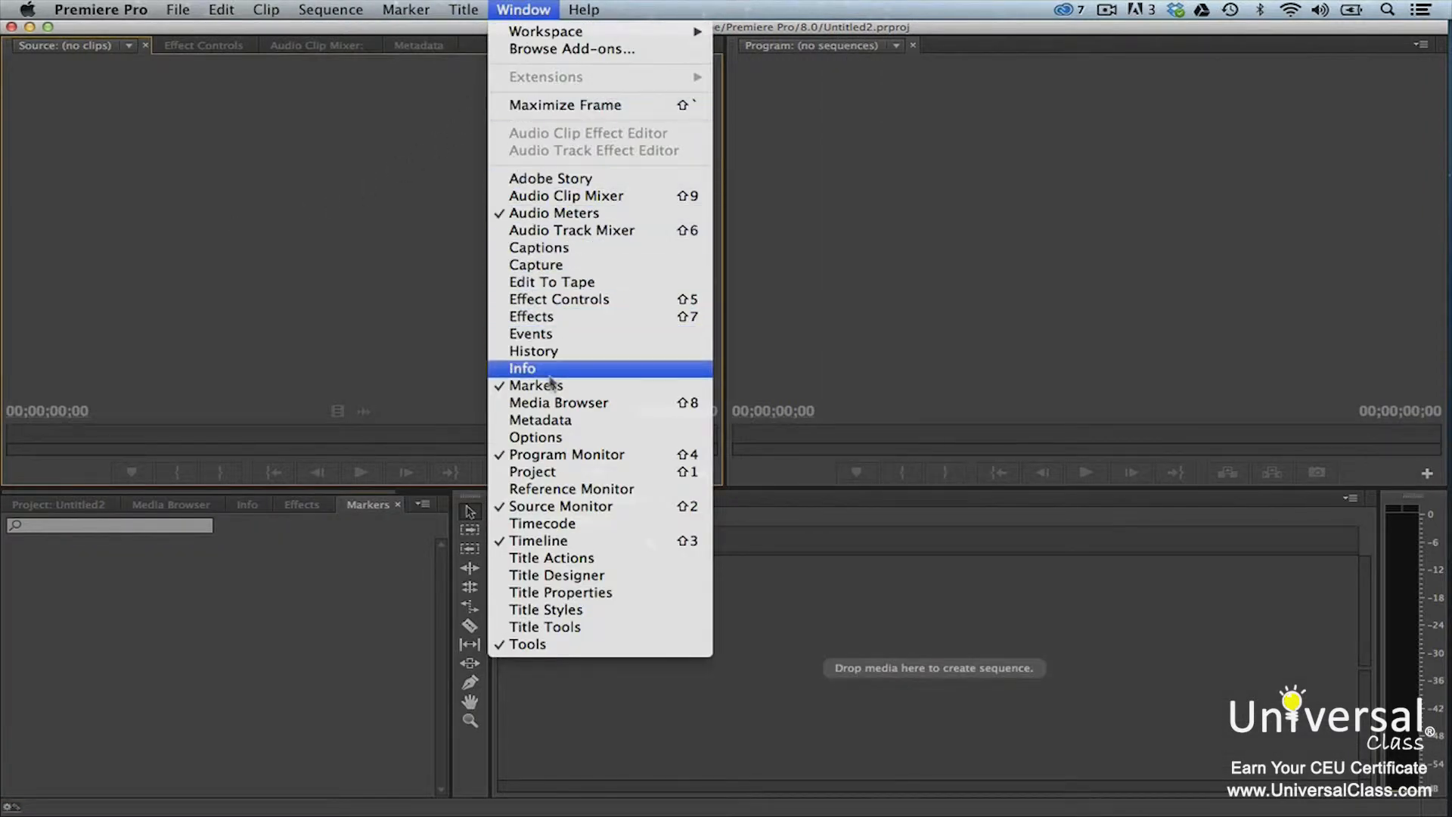
click(549, 403)
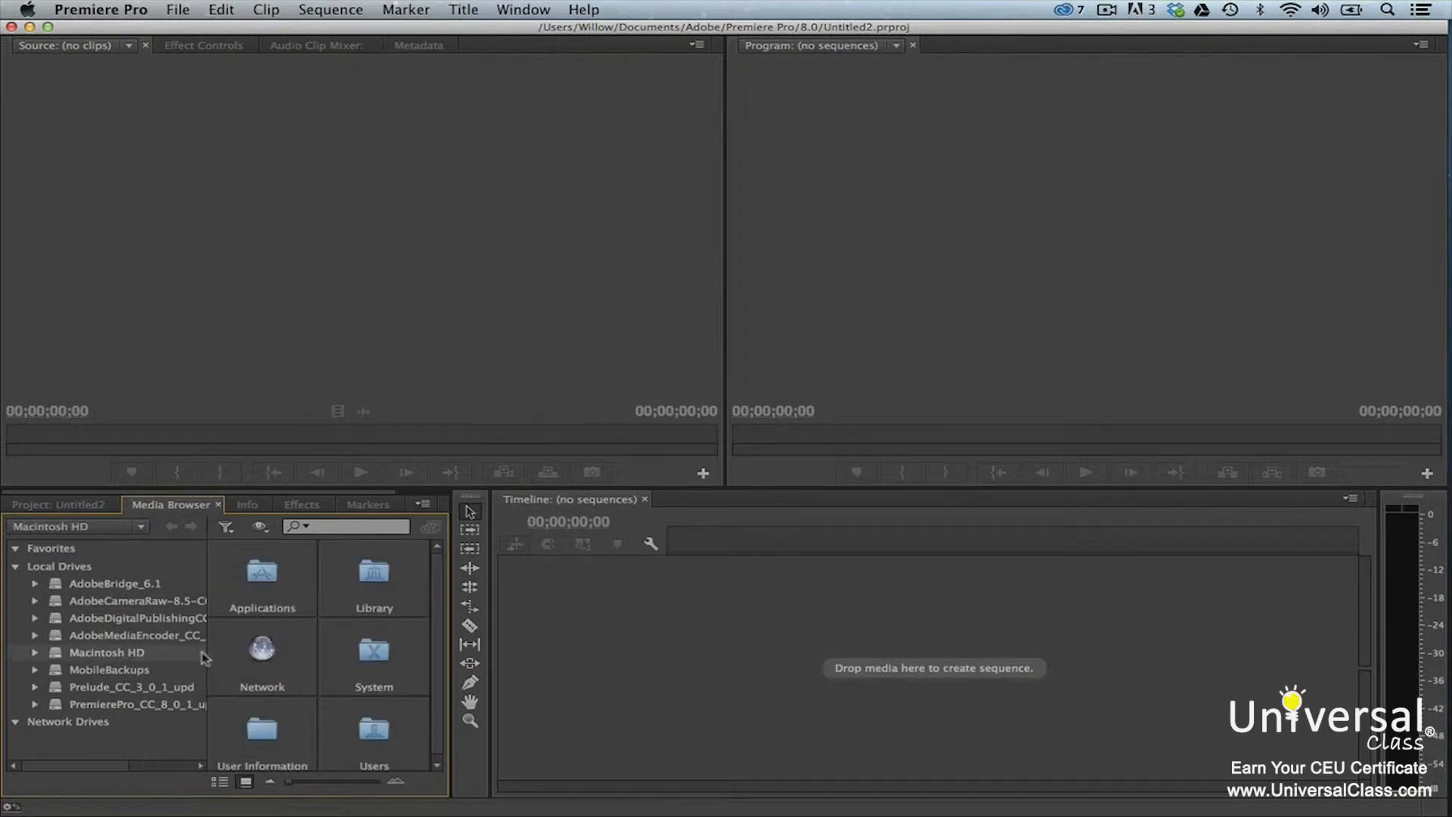
double_click(368, 735)
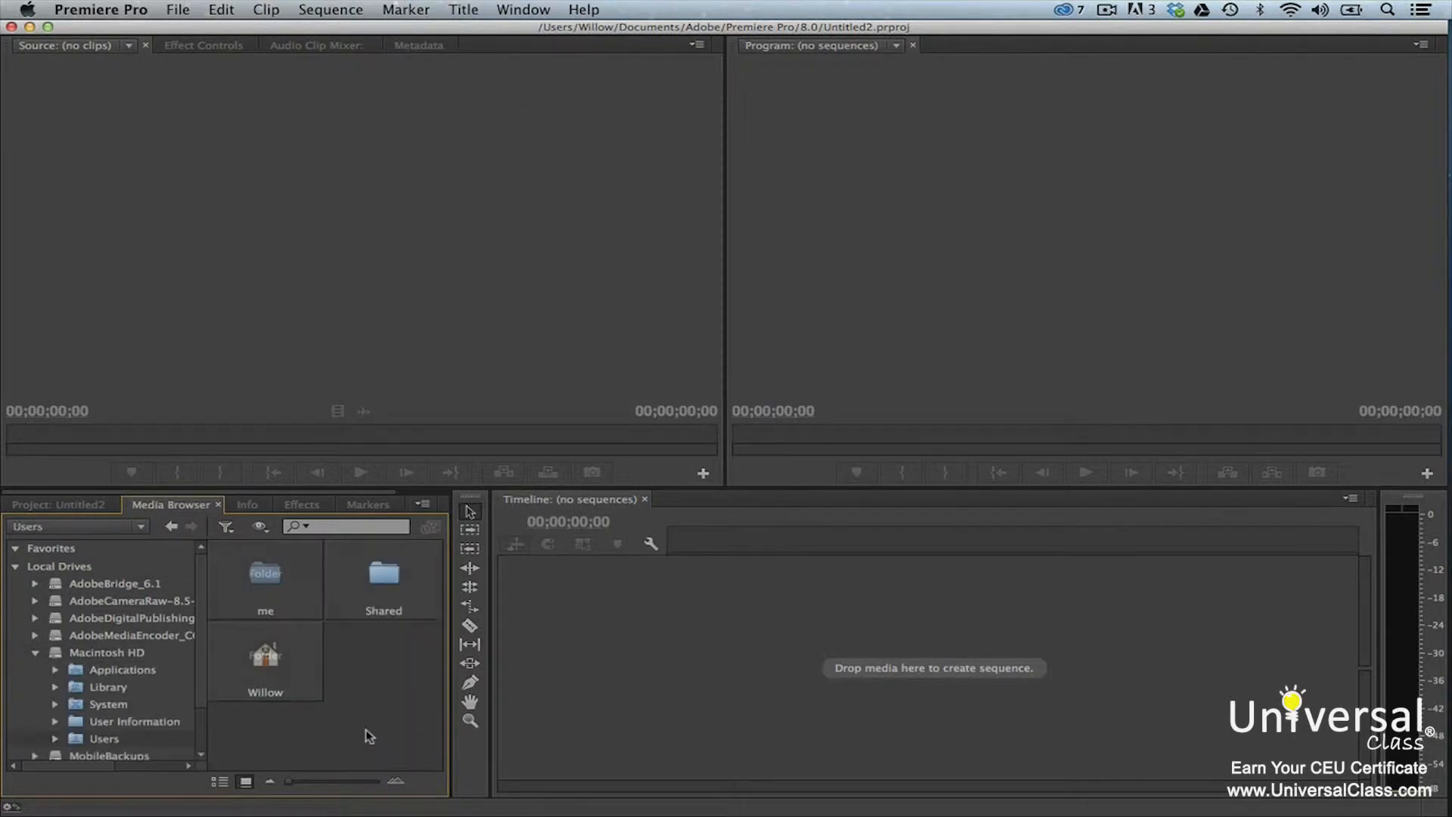
double_click(259, 671)
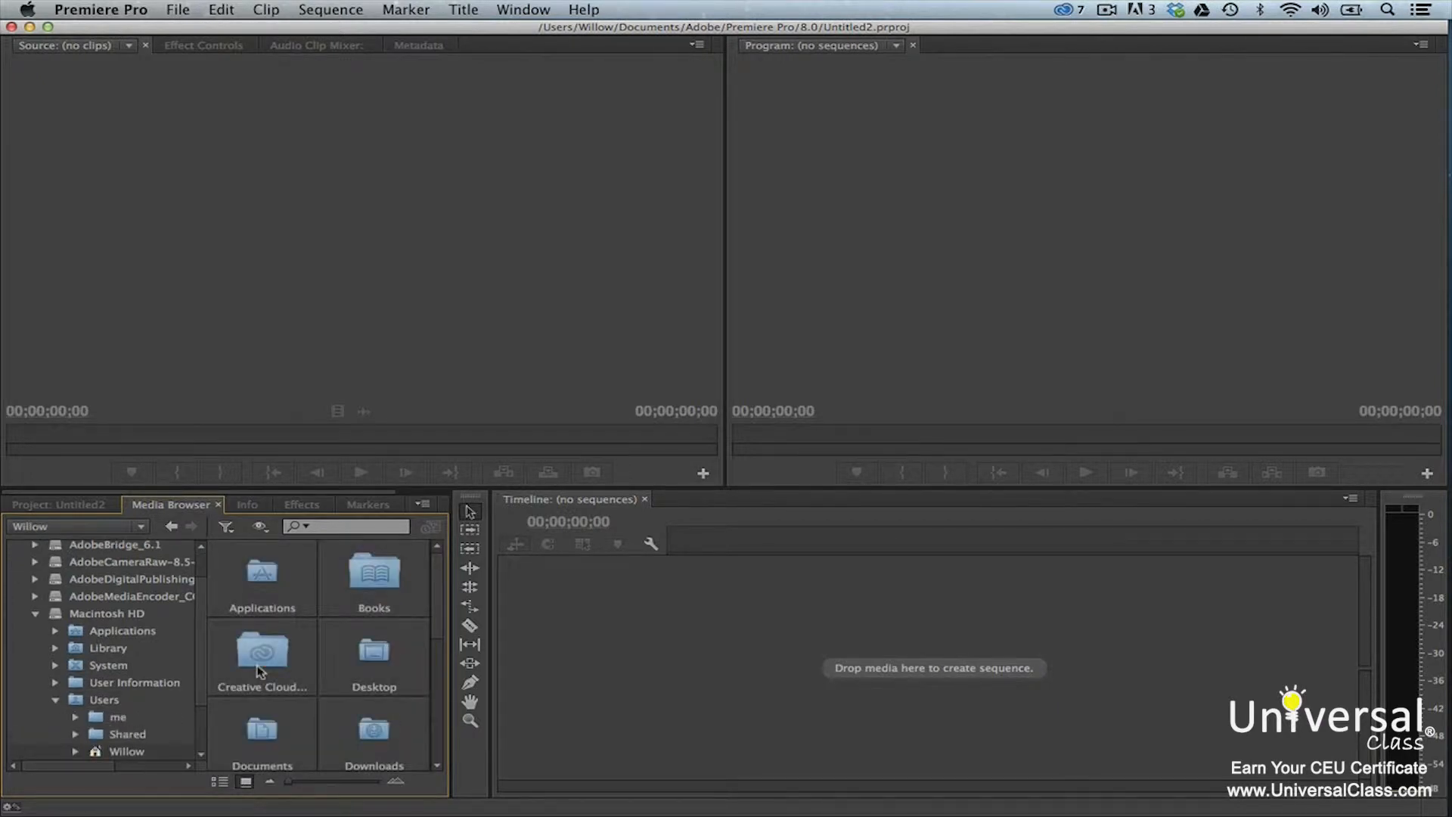
double_click(369, 658)
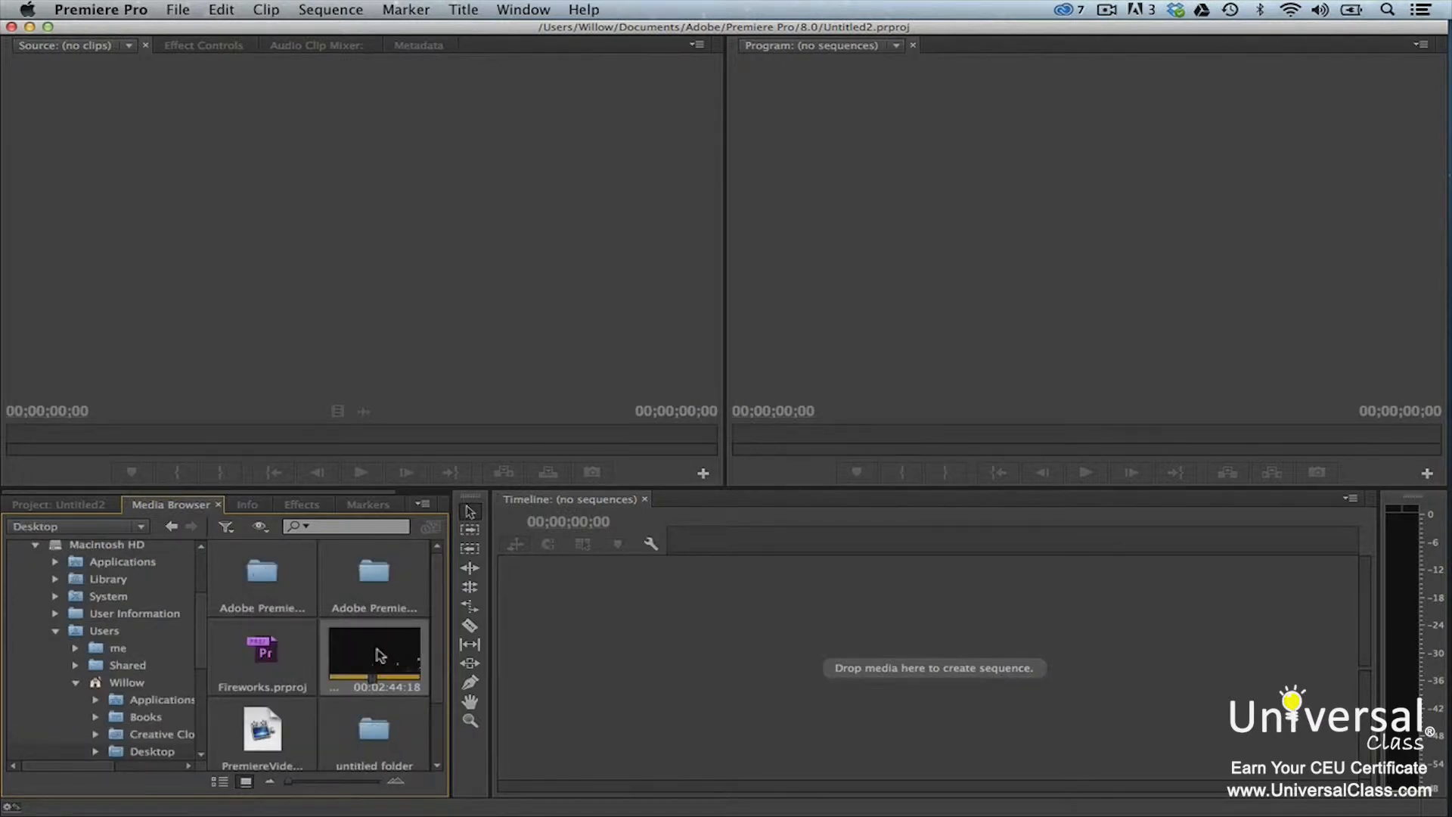
double_click(381, 655)
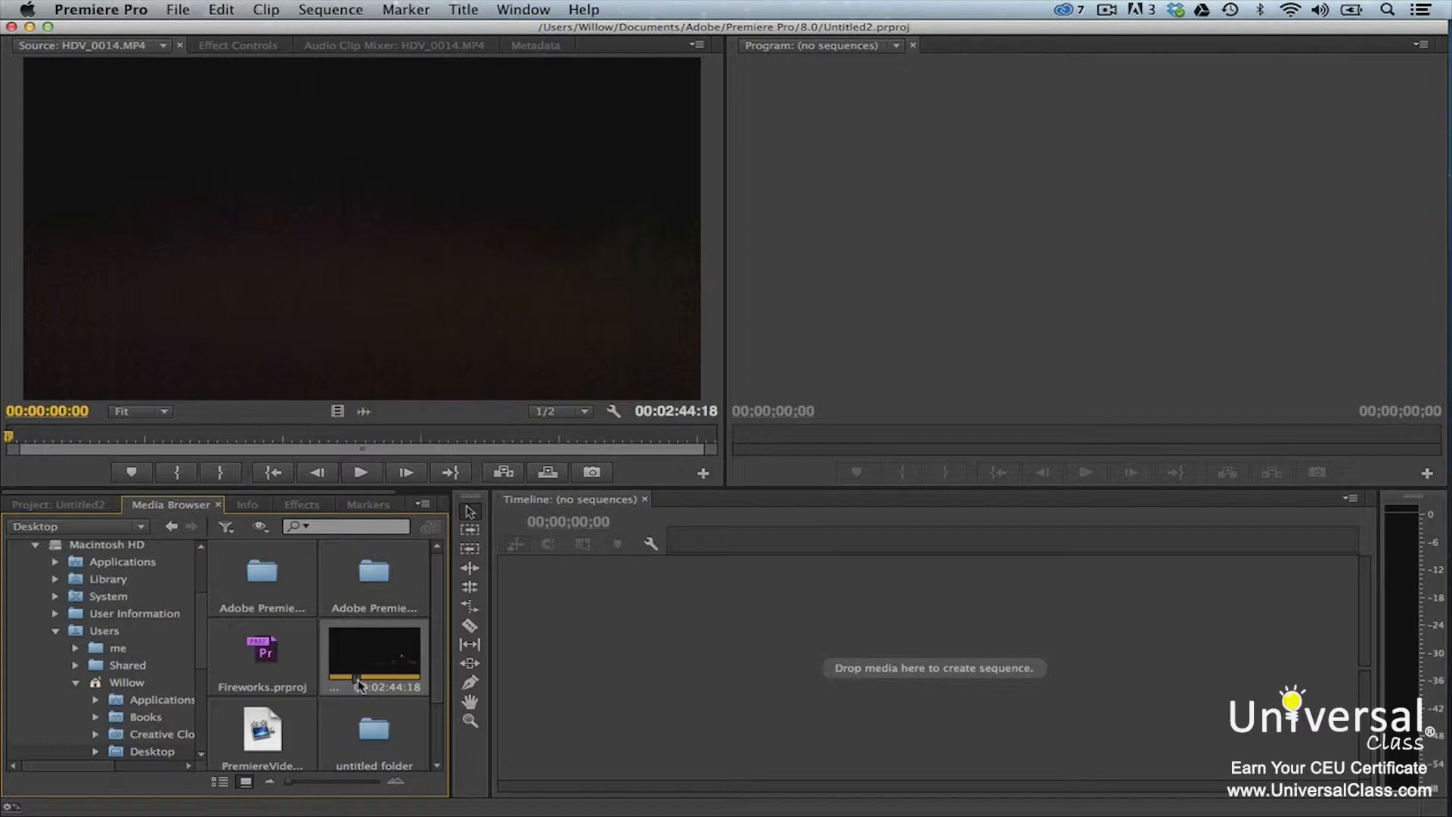
Step: Import HDV_0014.MP4 into the project and create a sequence from it in the empty timeline
click(177, 9)
click(1021, 508)
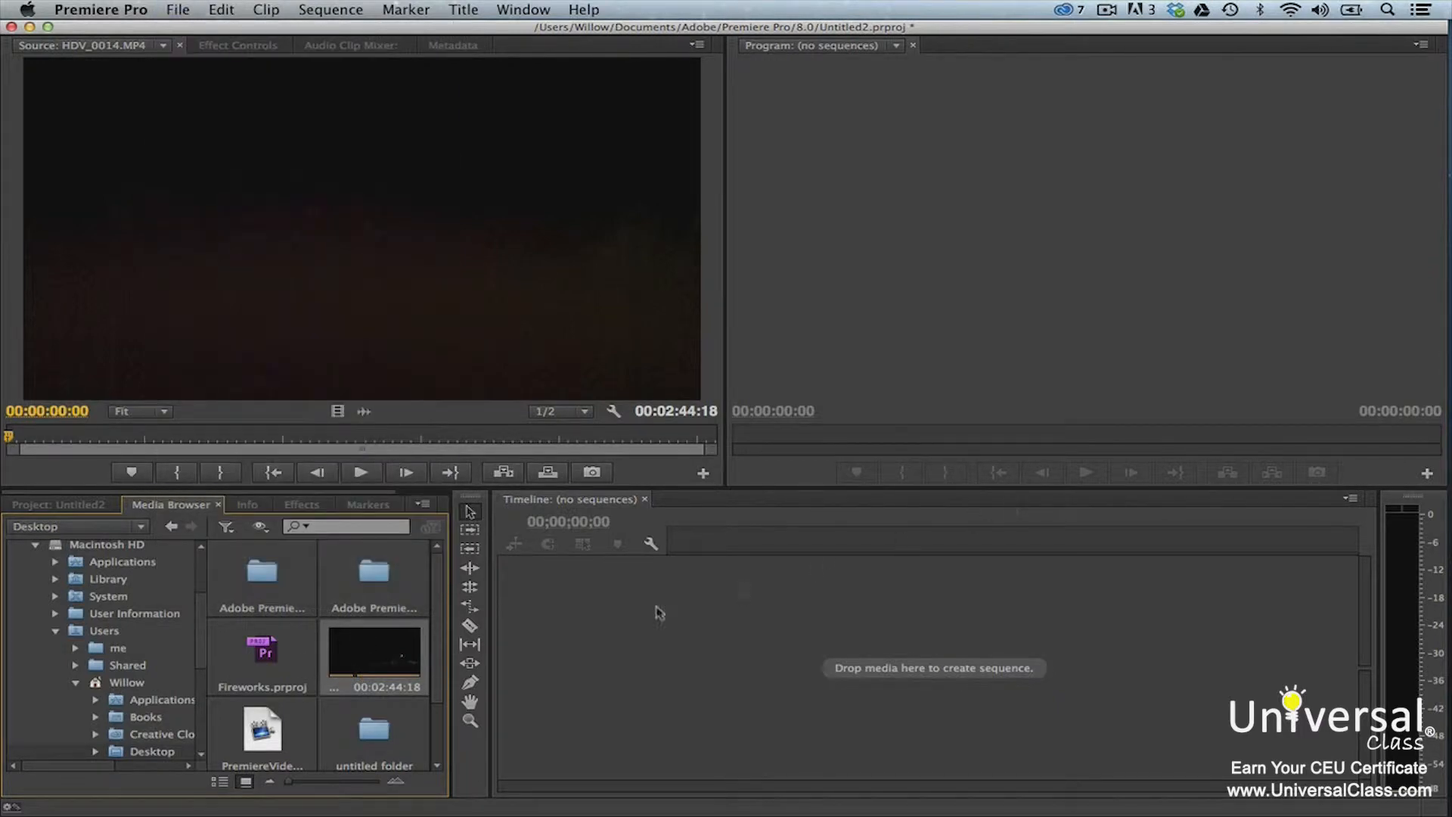
click(99, 505)
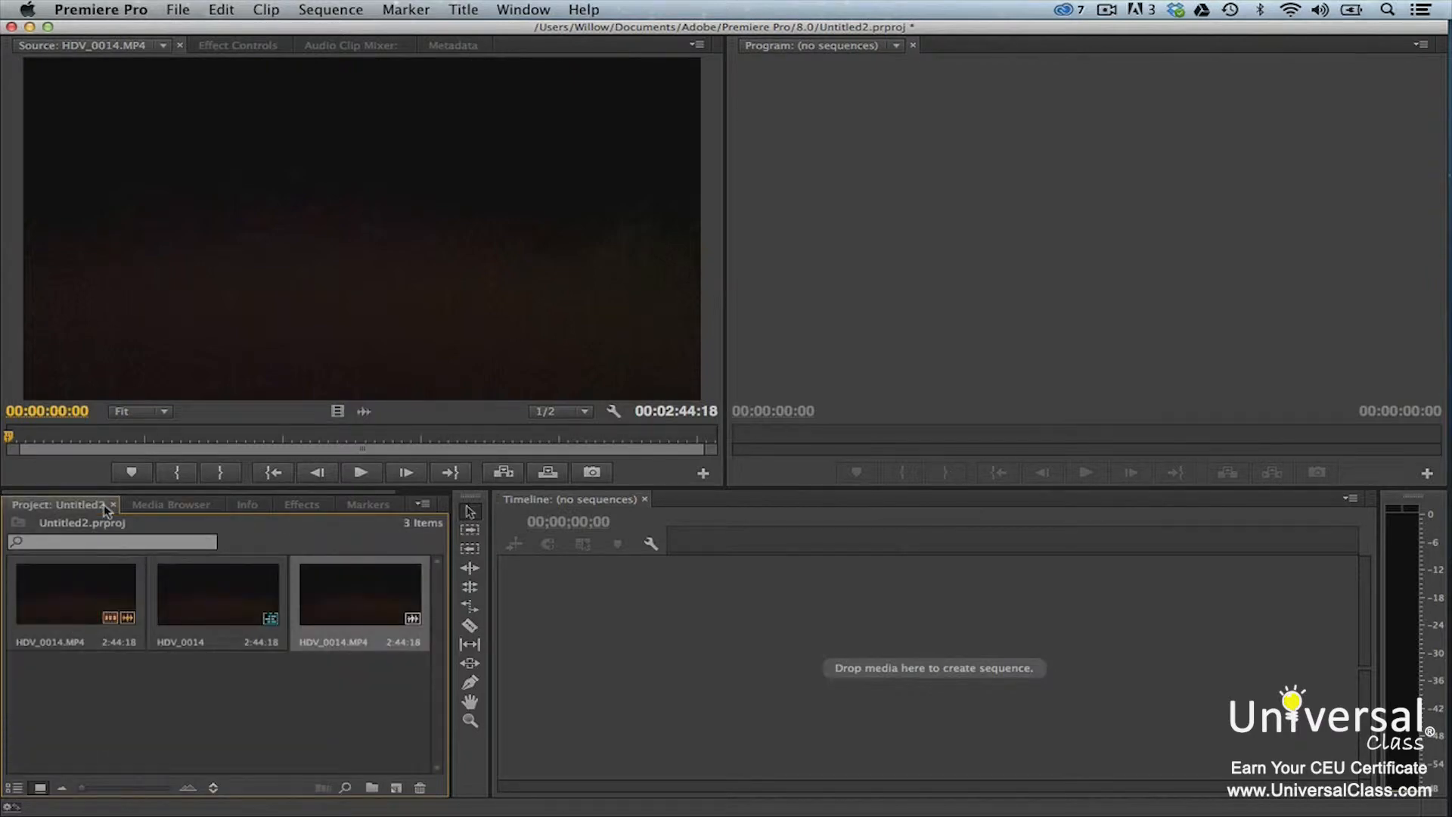
drag(379, 595, 737, 635)
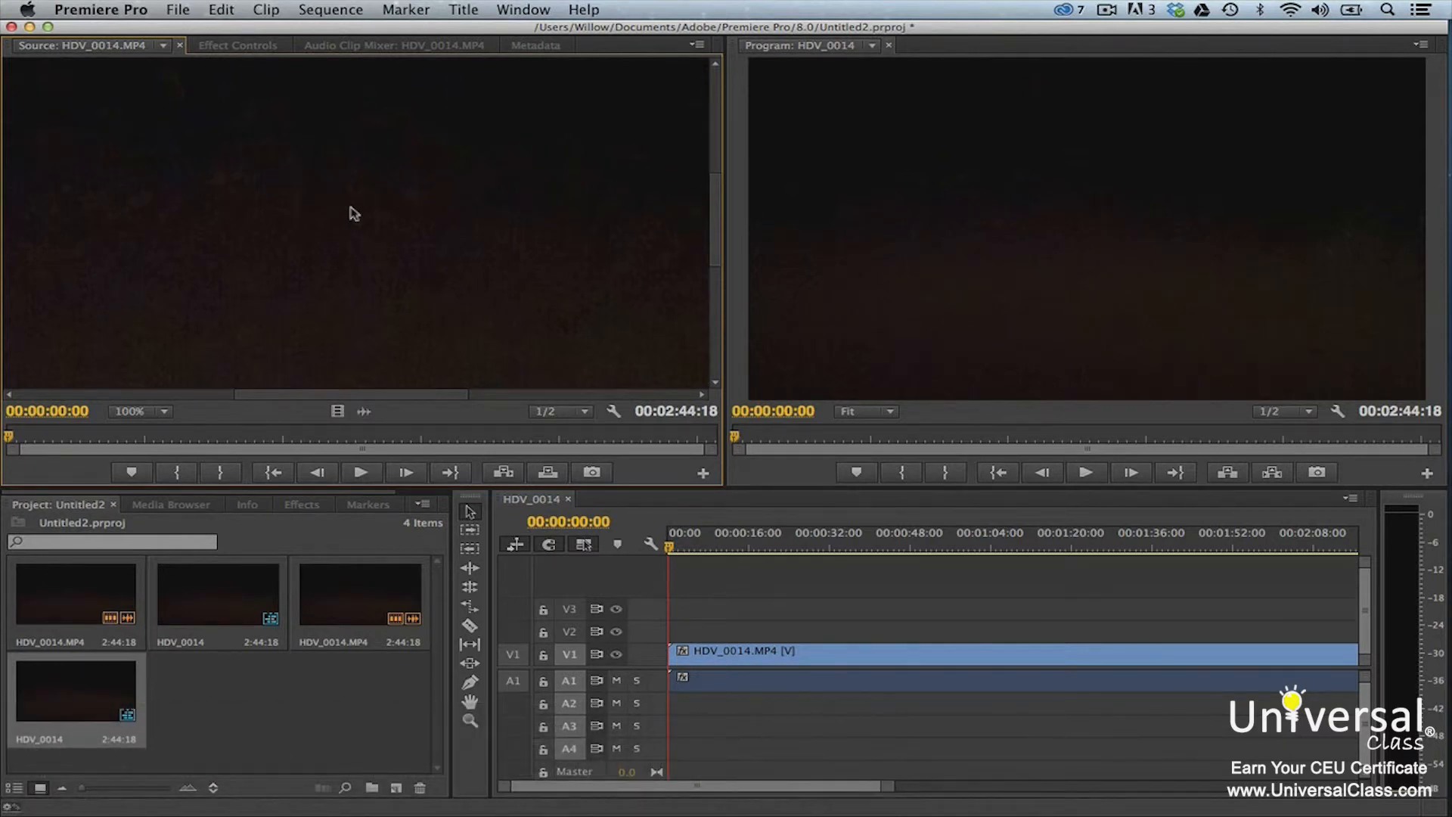
Step: Open the Capture settings and set the capture format to DV
click(180, 13)
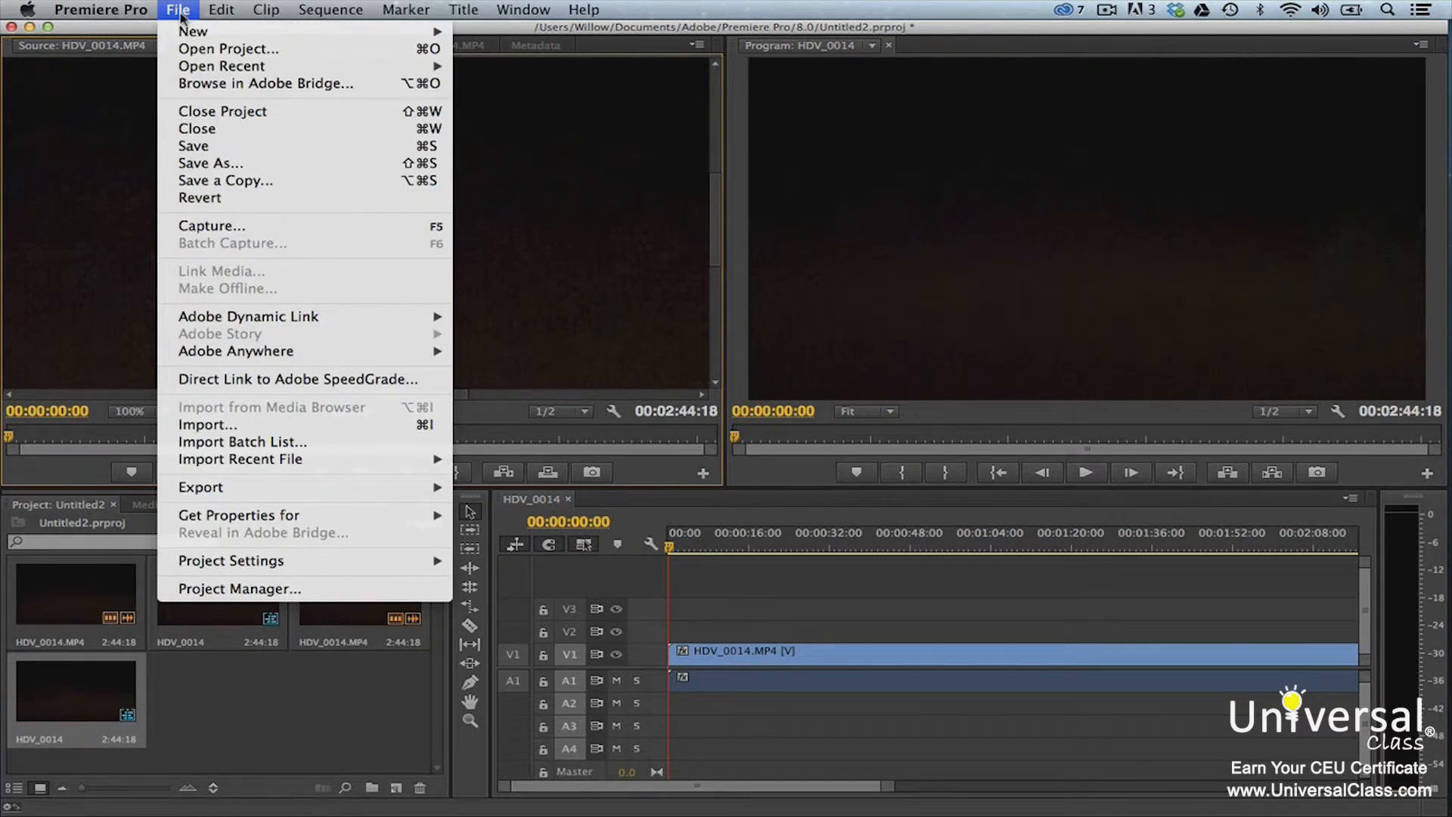
click(221, 226)
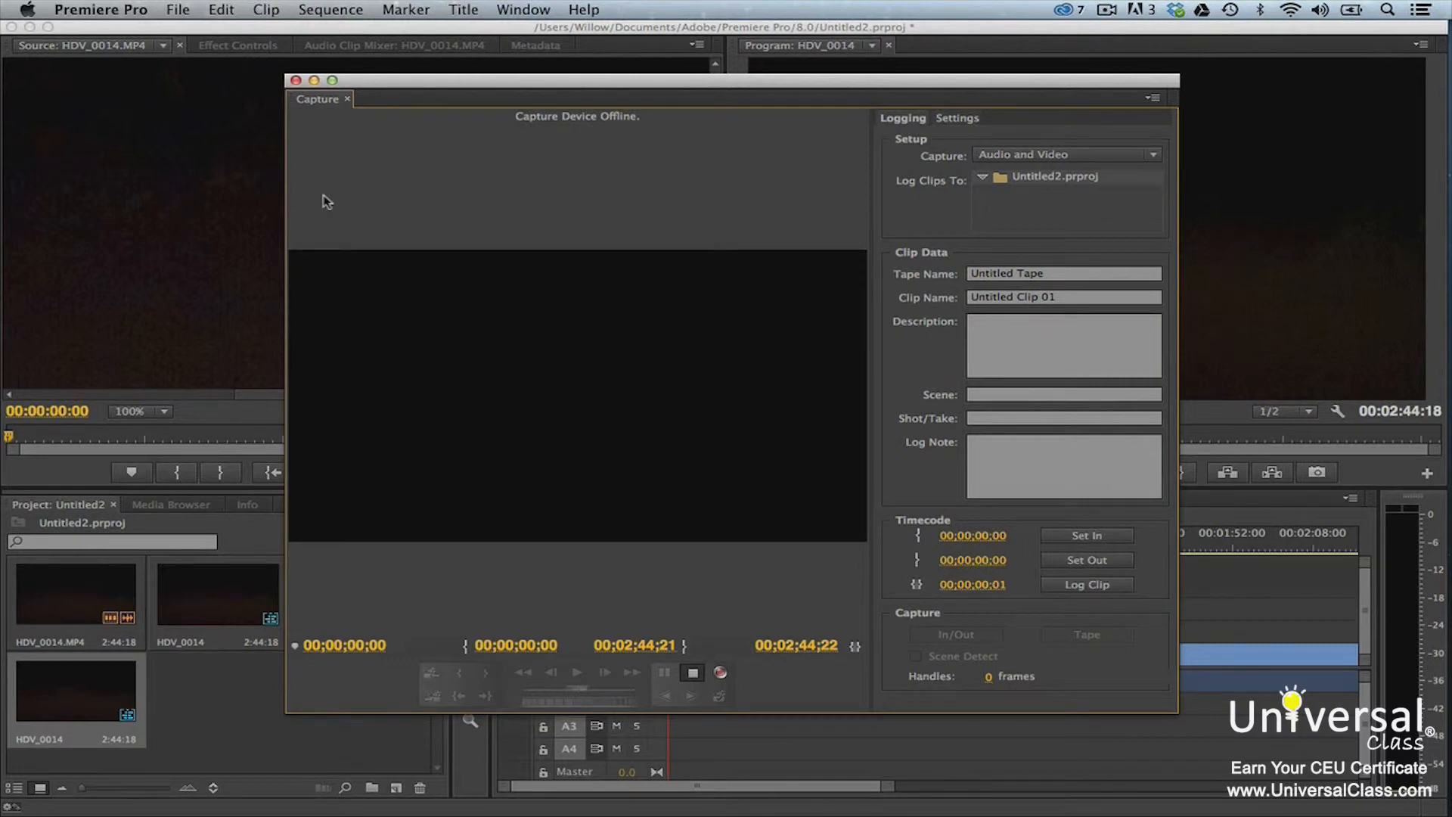
click(957, 118)
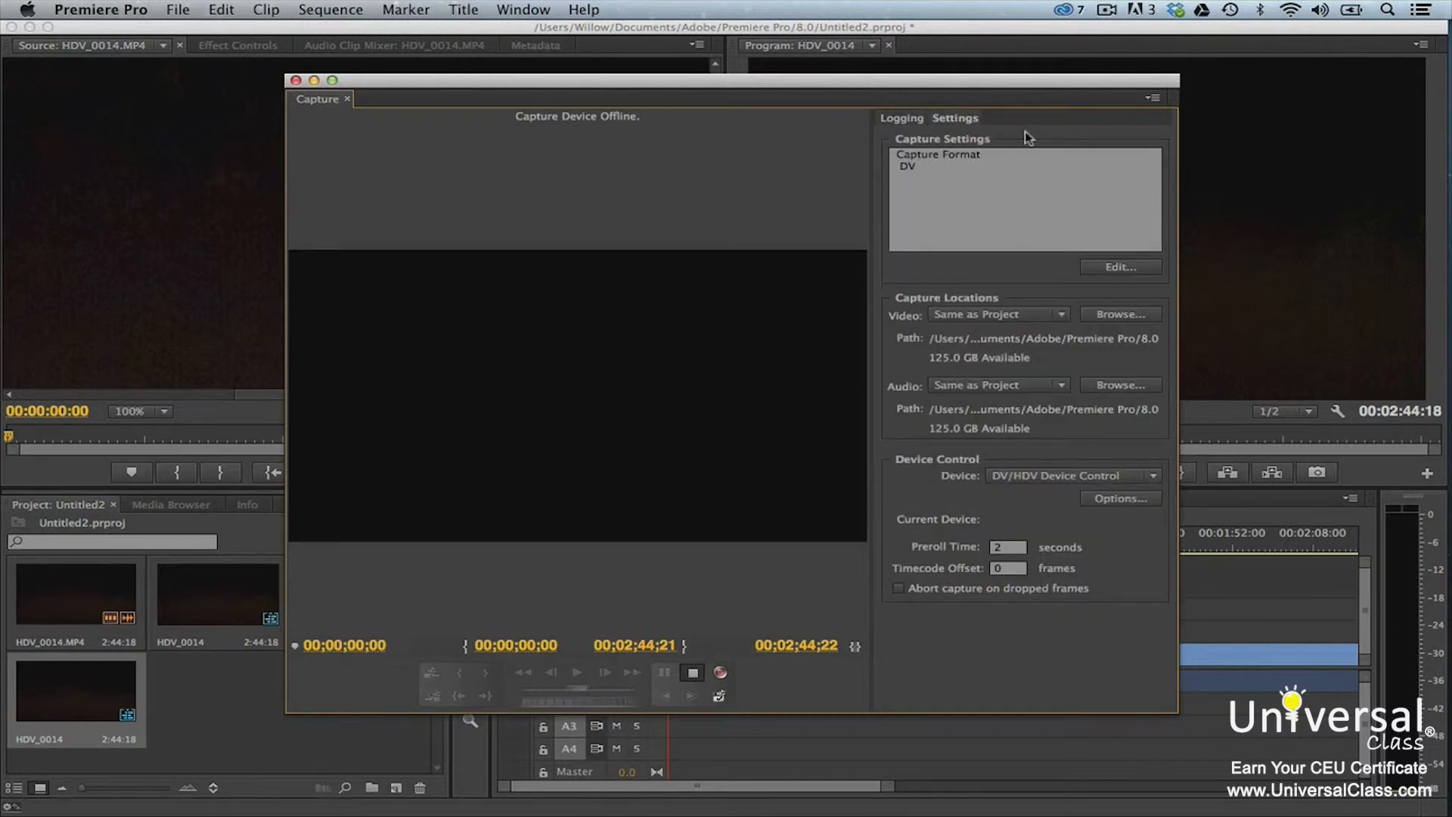
click(1107, 265)
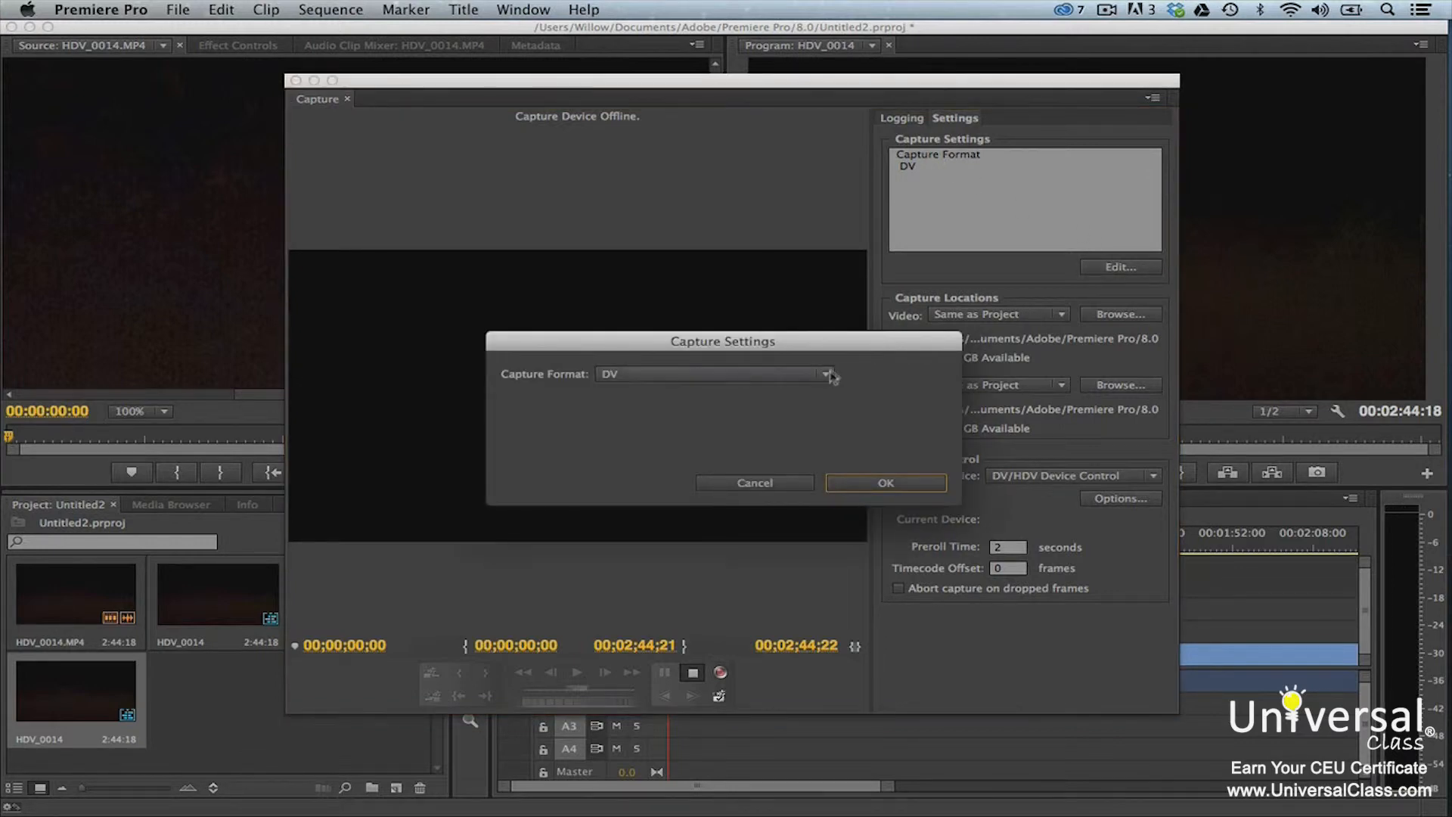
click(828, 374)
click(647, 411)
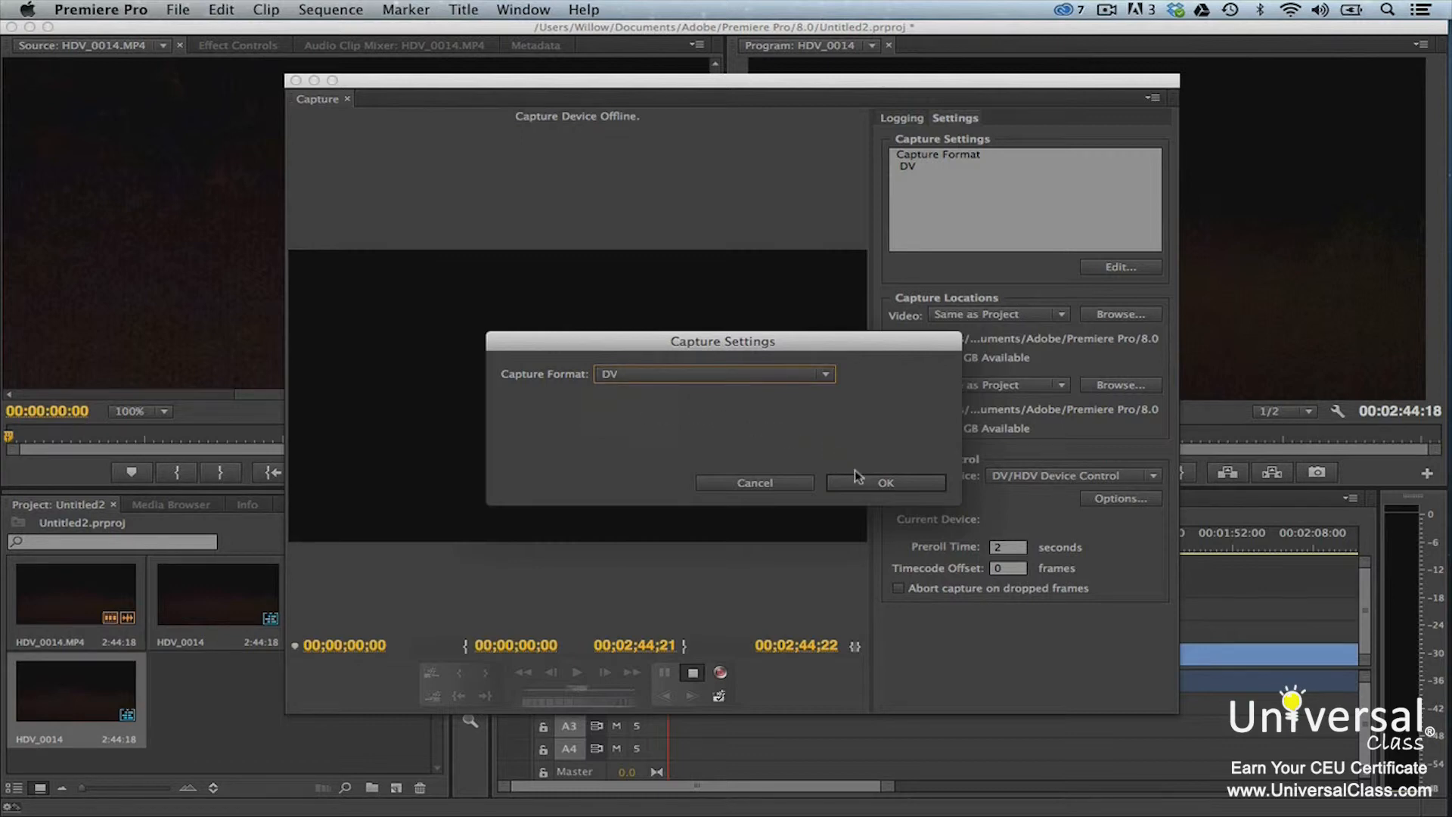
click(857, 477)
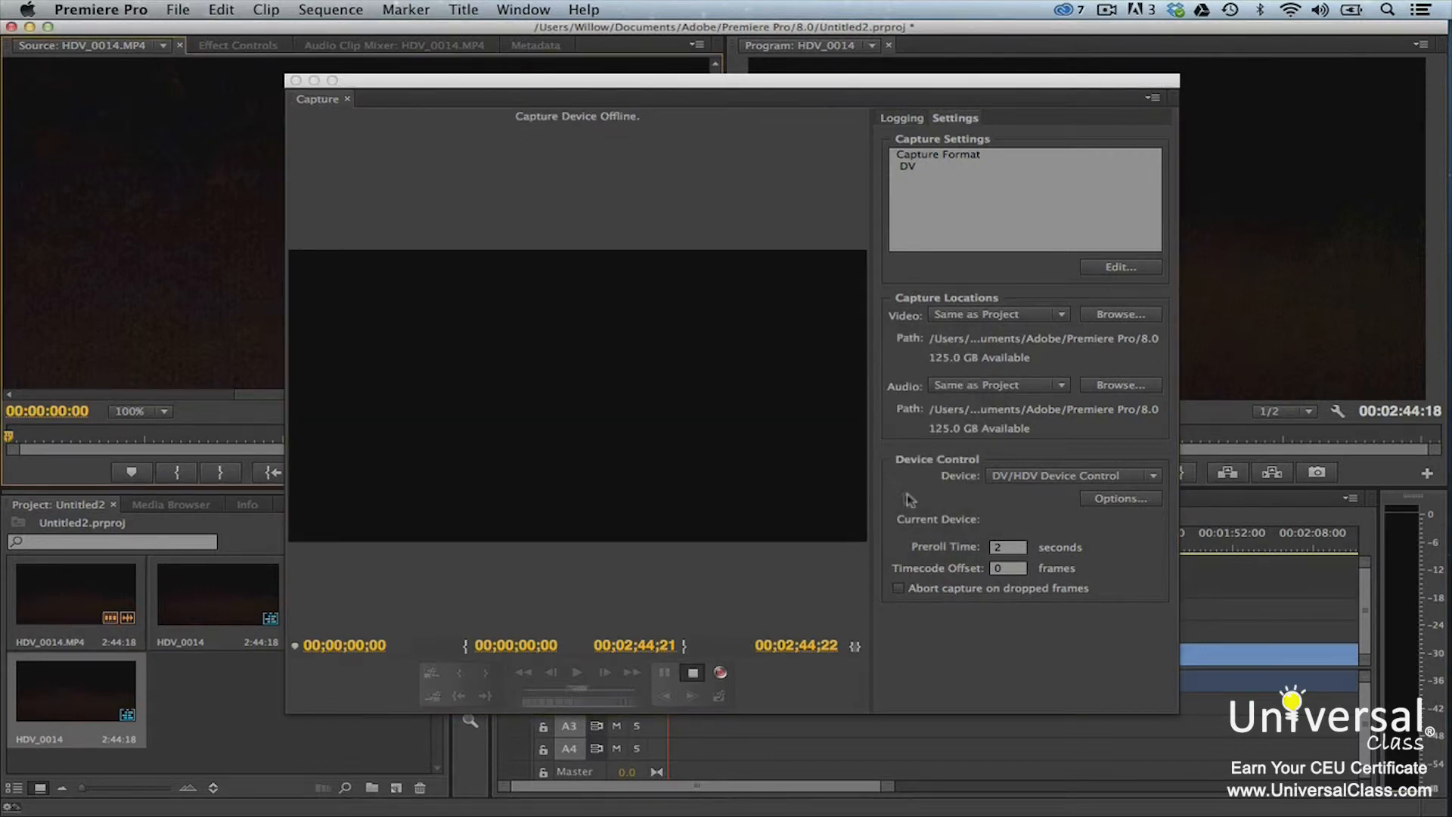
Step: Set device control to DV/HDV Device Control and check the device status in its options
click(1154, 478)
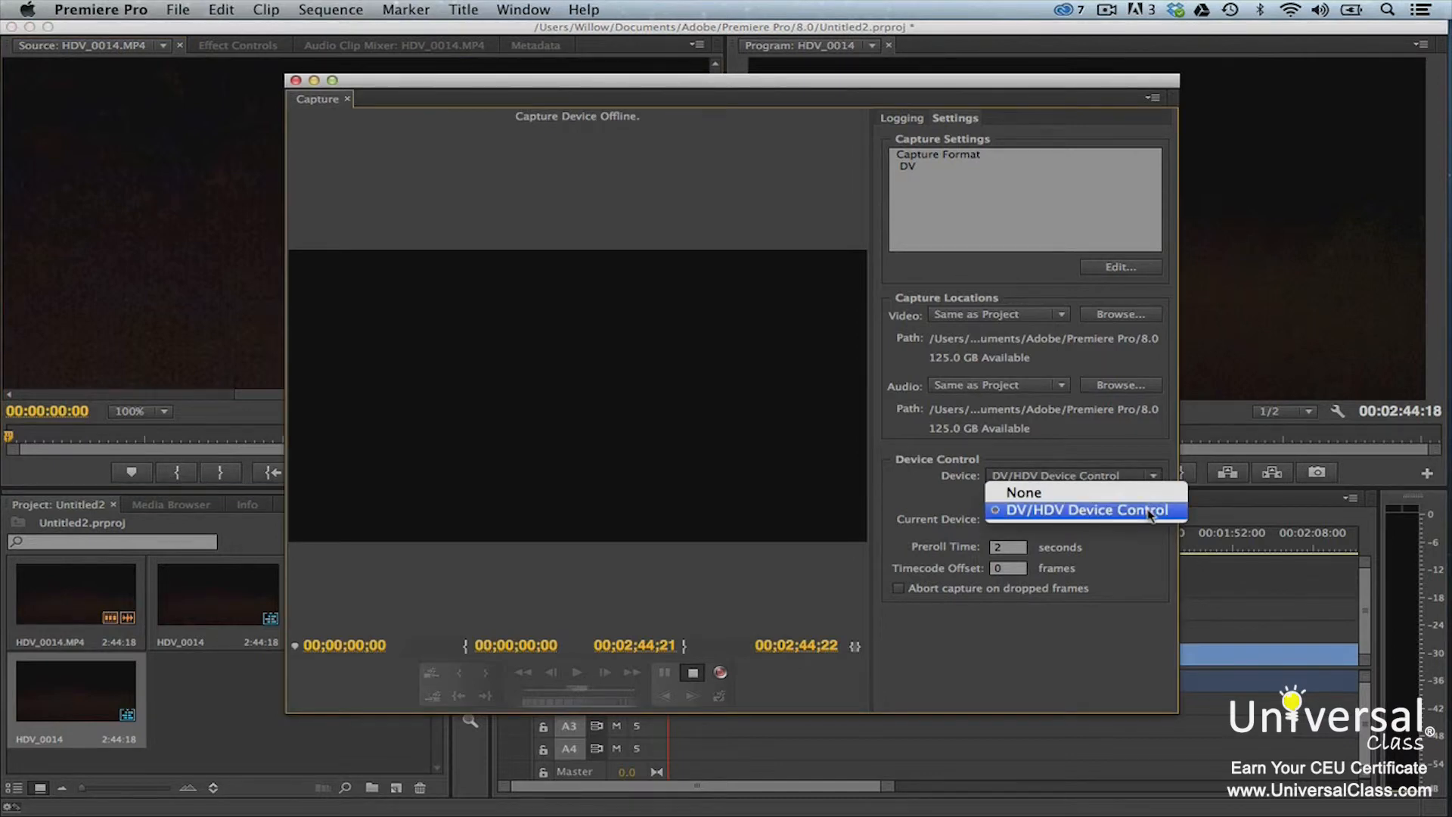
click(1151, 512)
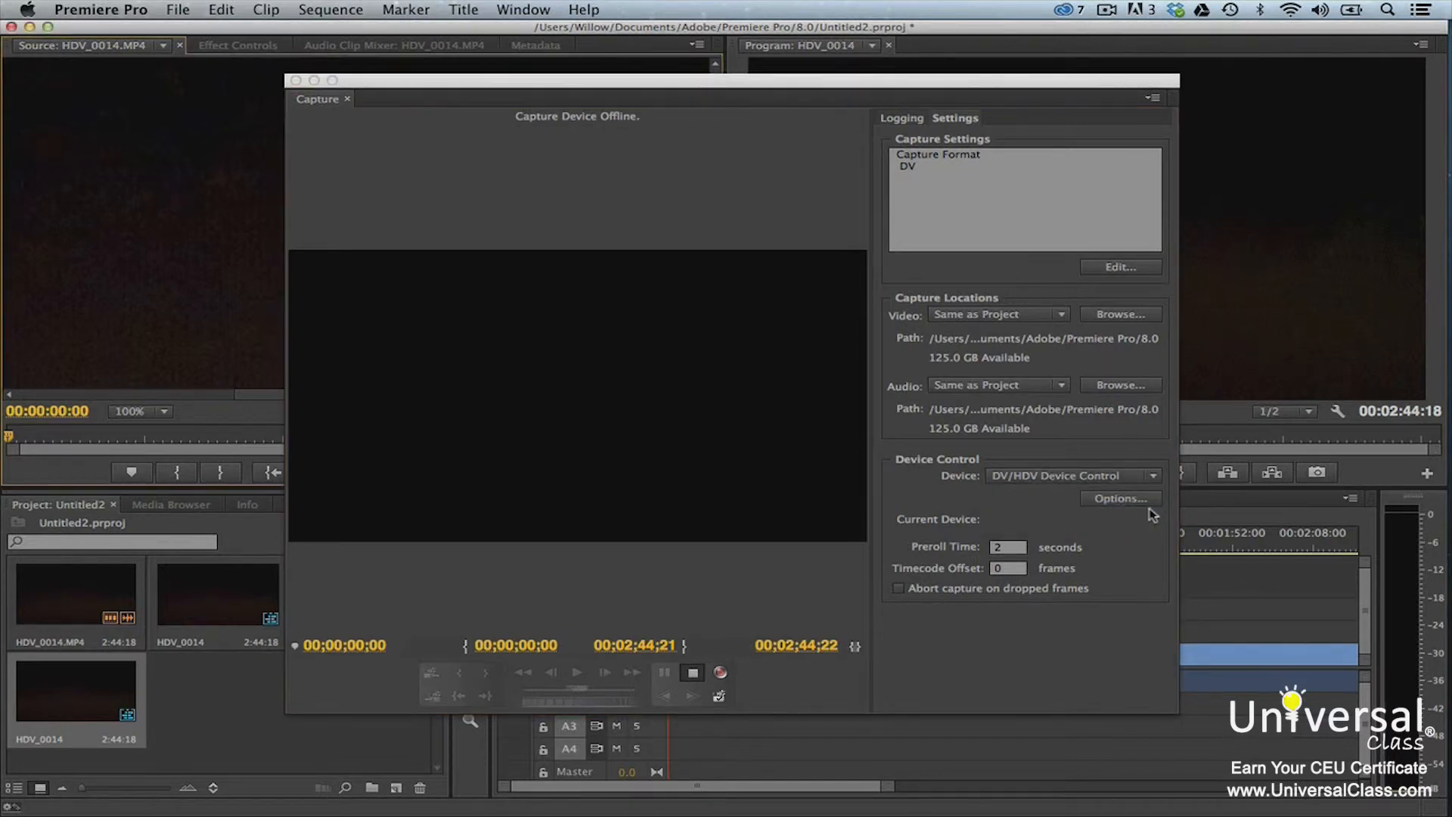
click(1142, 500)
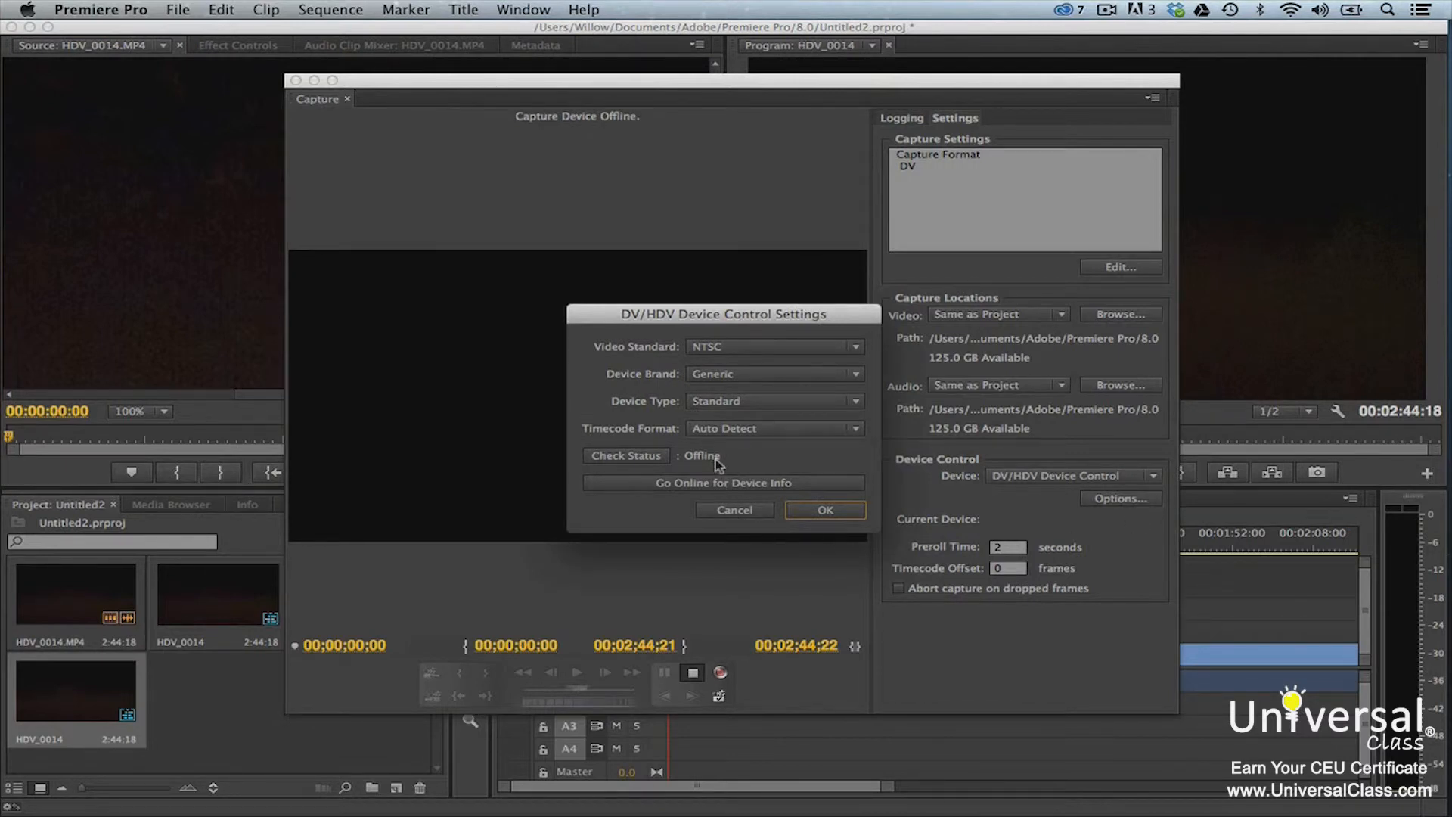
click(646, 456)
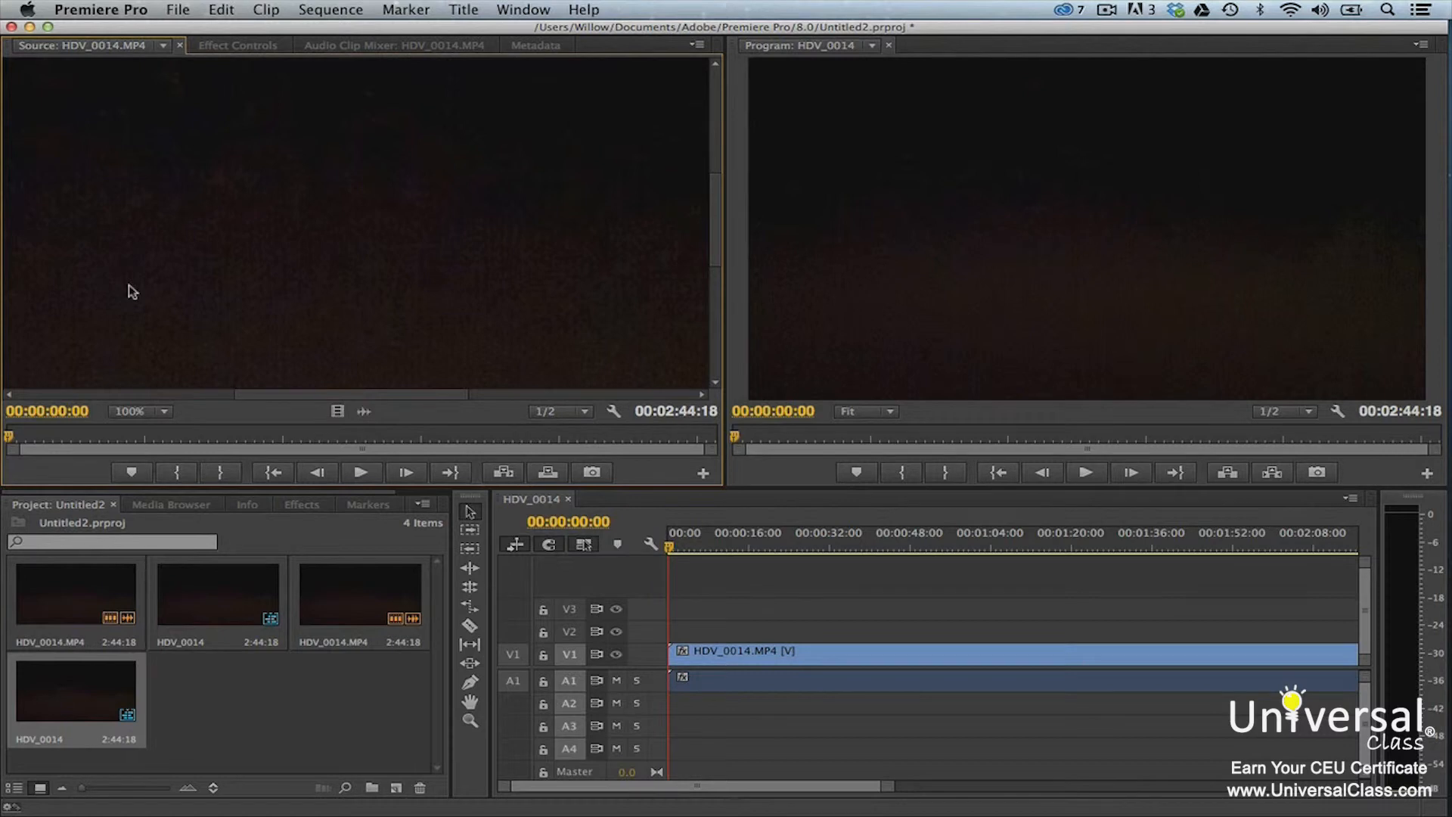
click(56, 410)
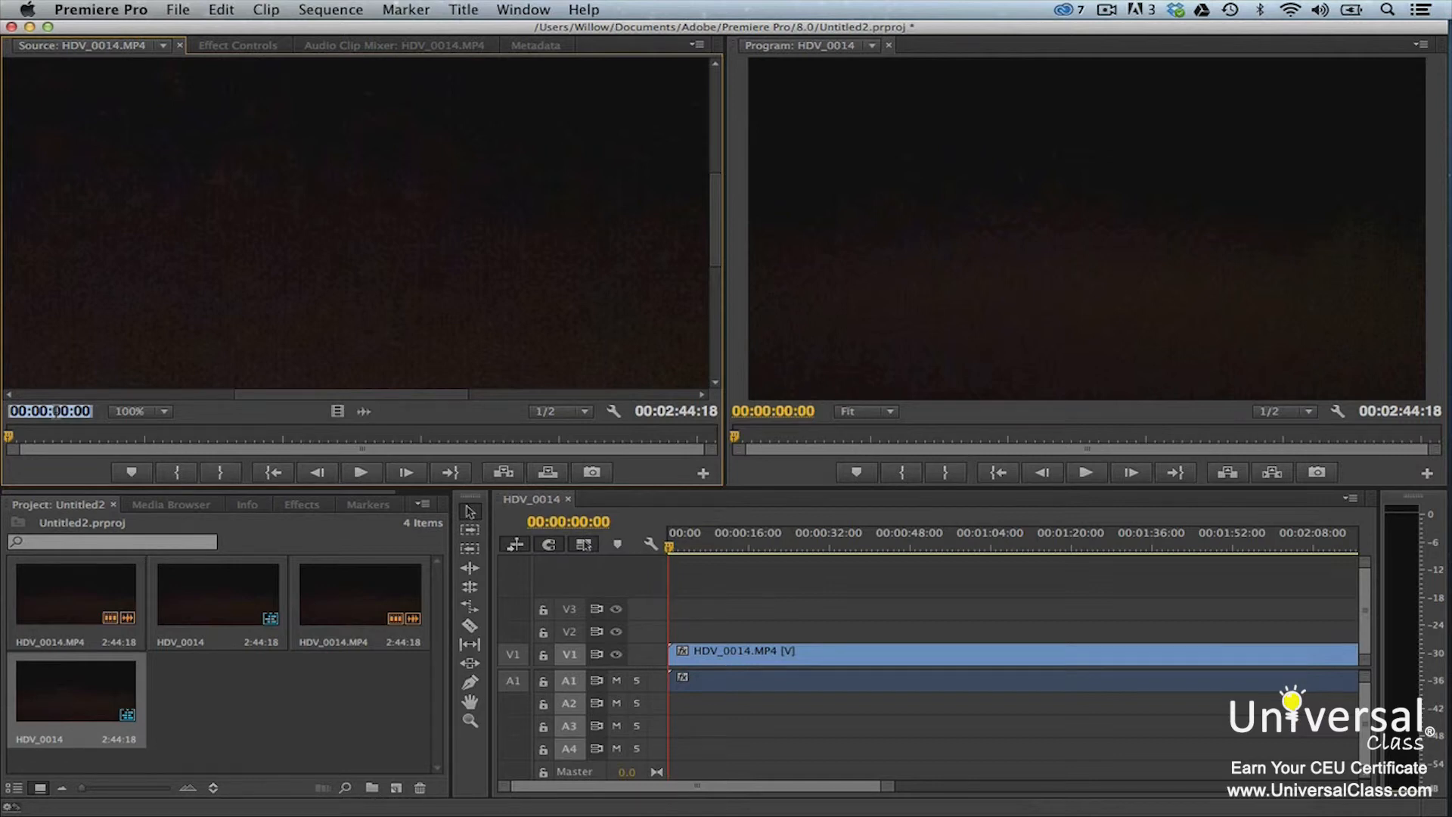
click(201, 163)
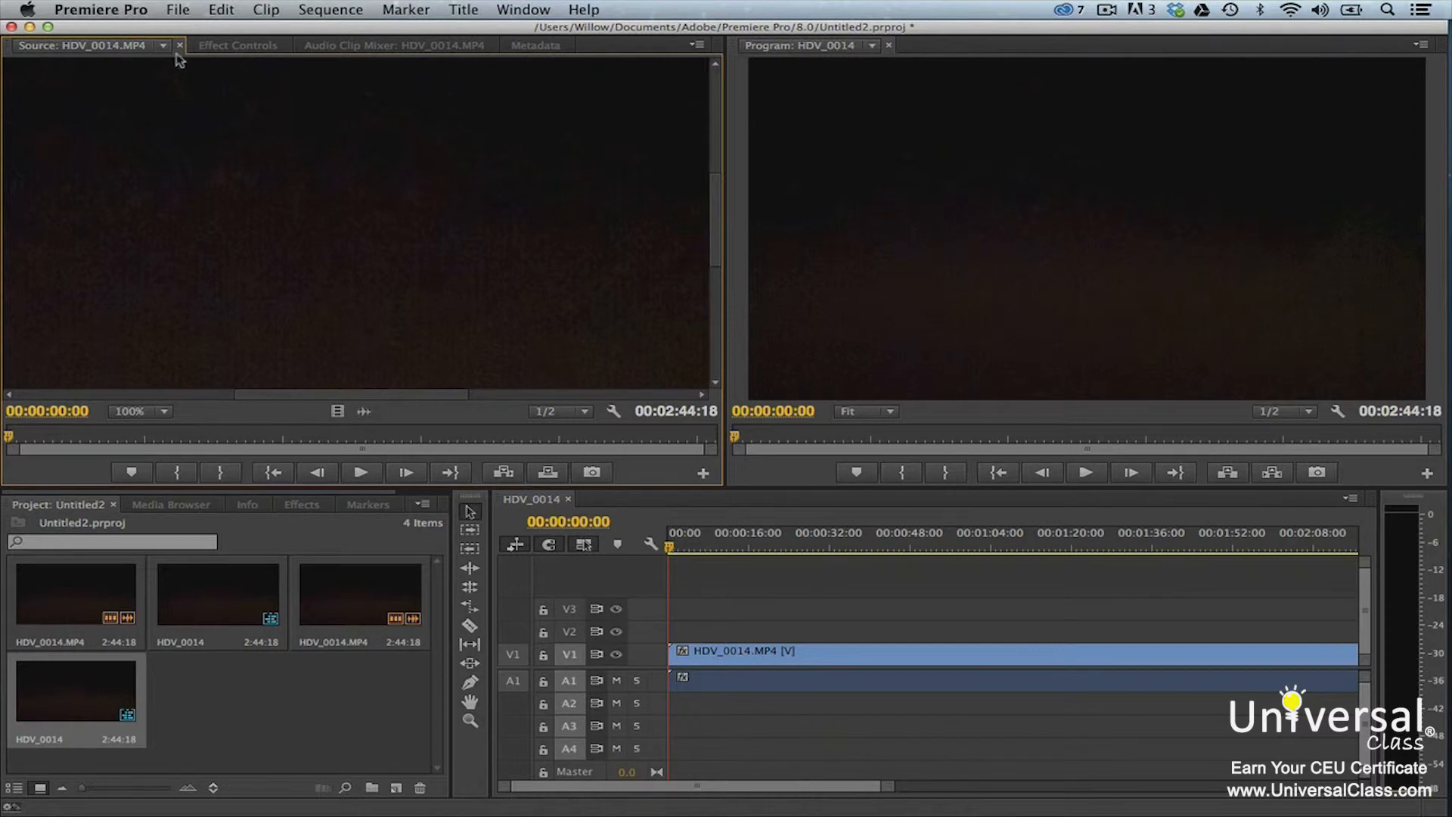
Step: Open the Capture window and enter Tape 1 as the tape name and Clip 01 as the clip name
click(178, 10)
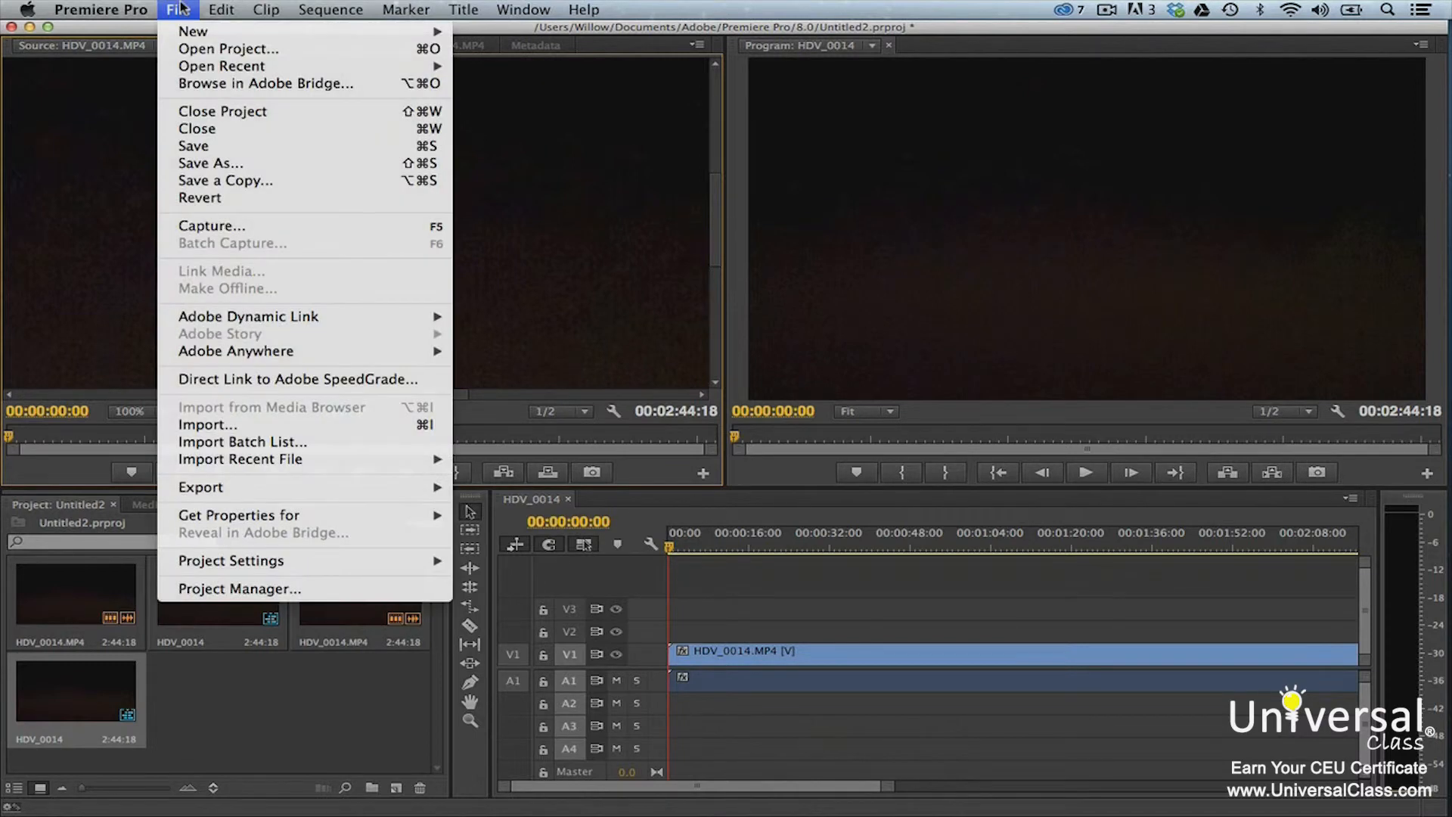
click(208, 226)
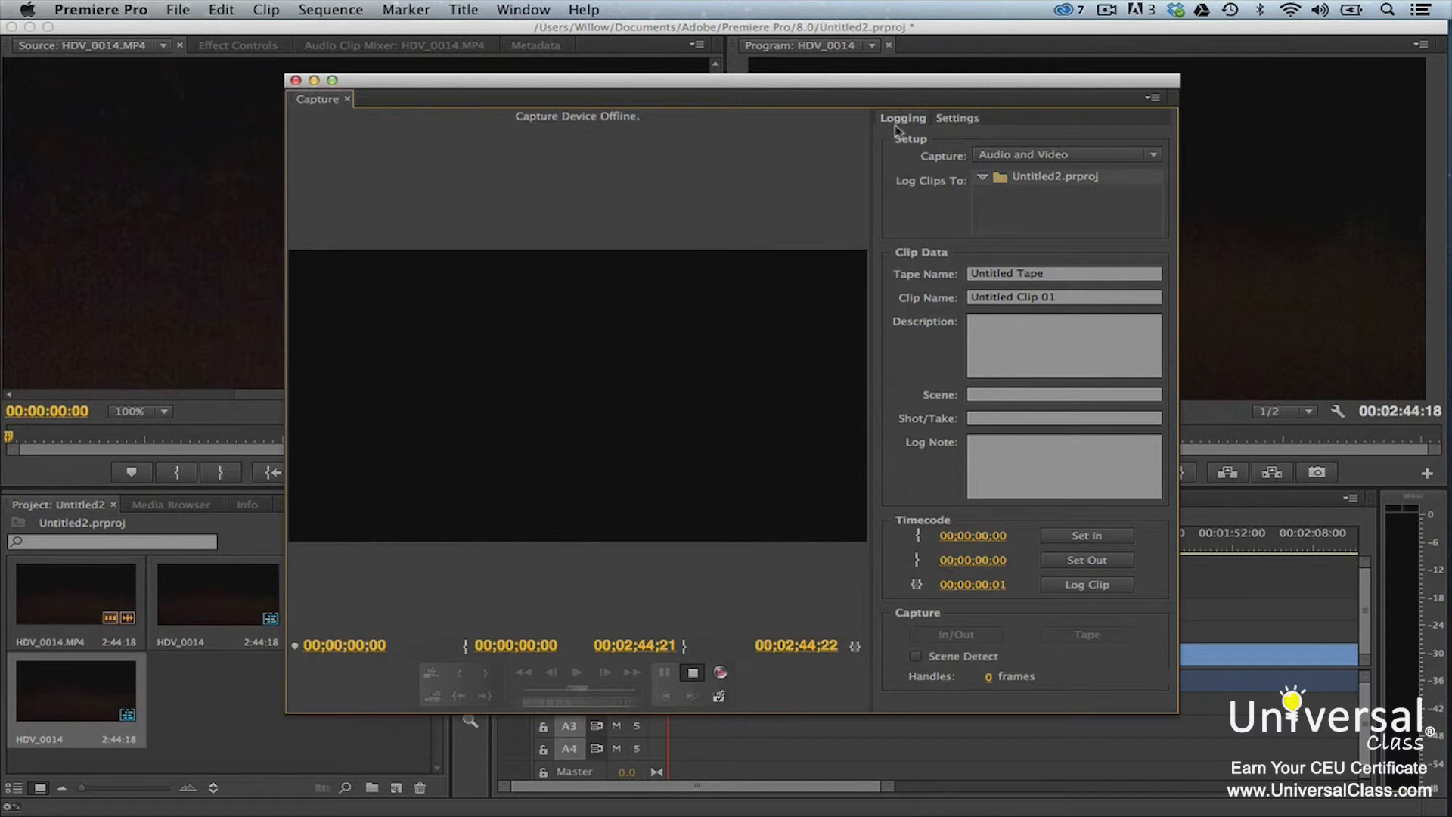
click(1047, 276)
text(Ta)
text(1)
drag(1017, 302, 970, 298)
key(BackSpace)
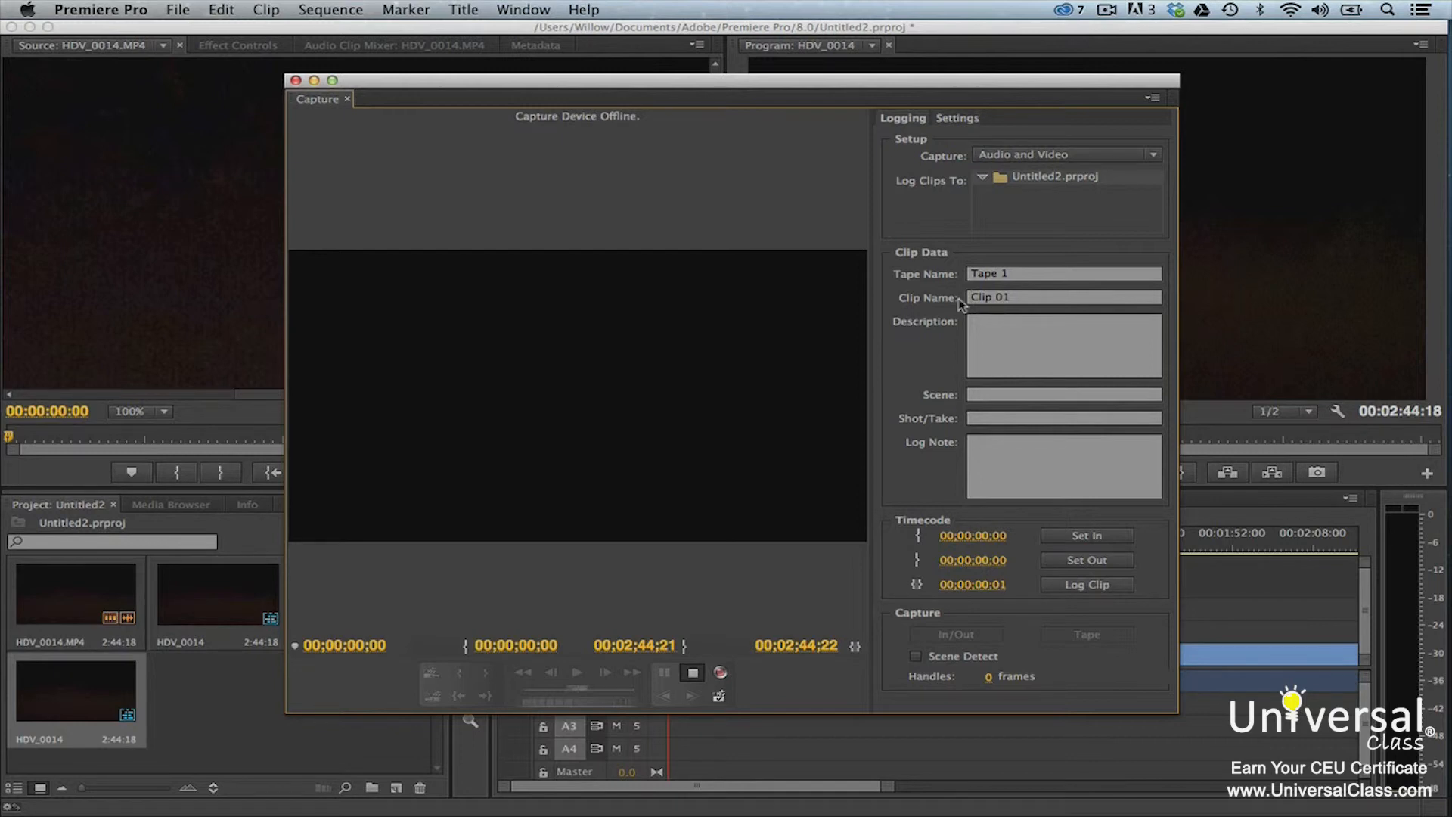
Step: Set both the video and audio capture locations to Same as Project in the capture settings
click(953, 119)
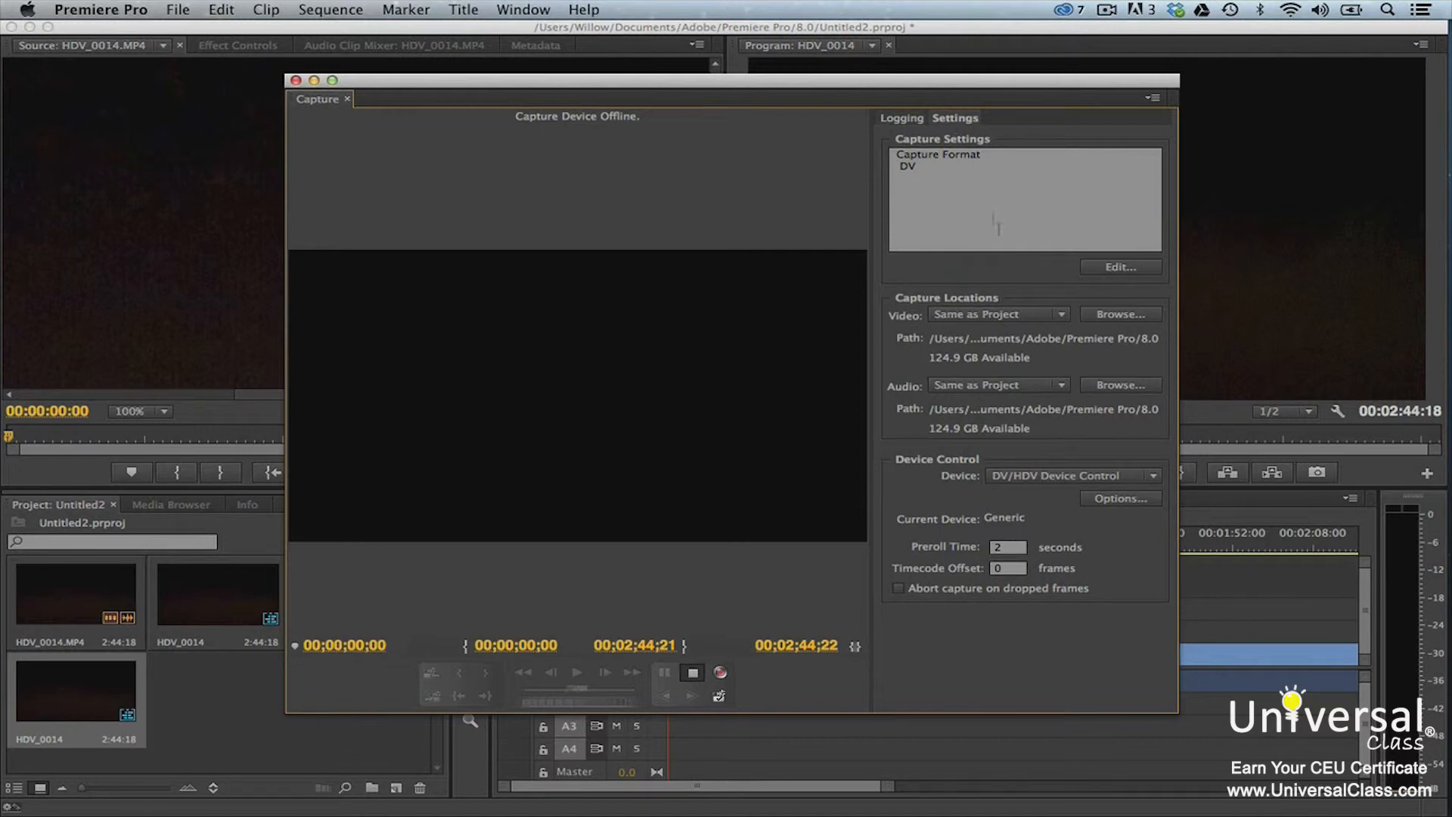
click(1062, 318)
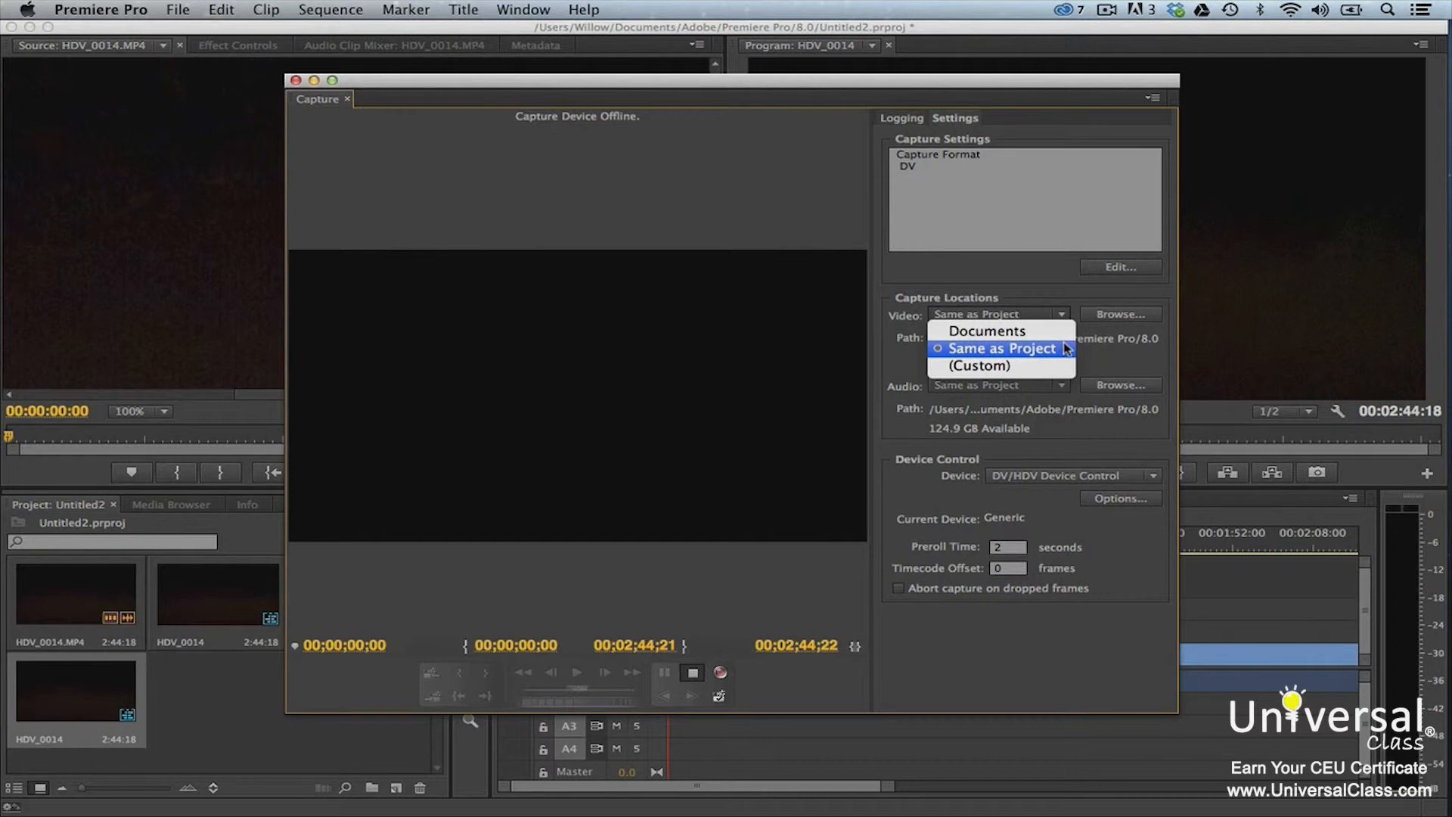
click(1067, 346)
click(1063, 386)
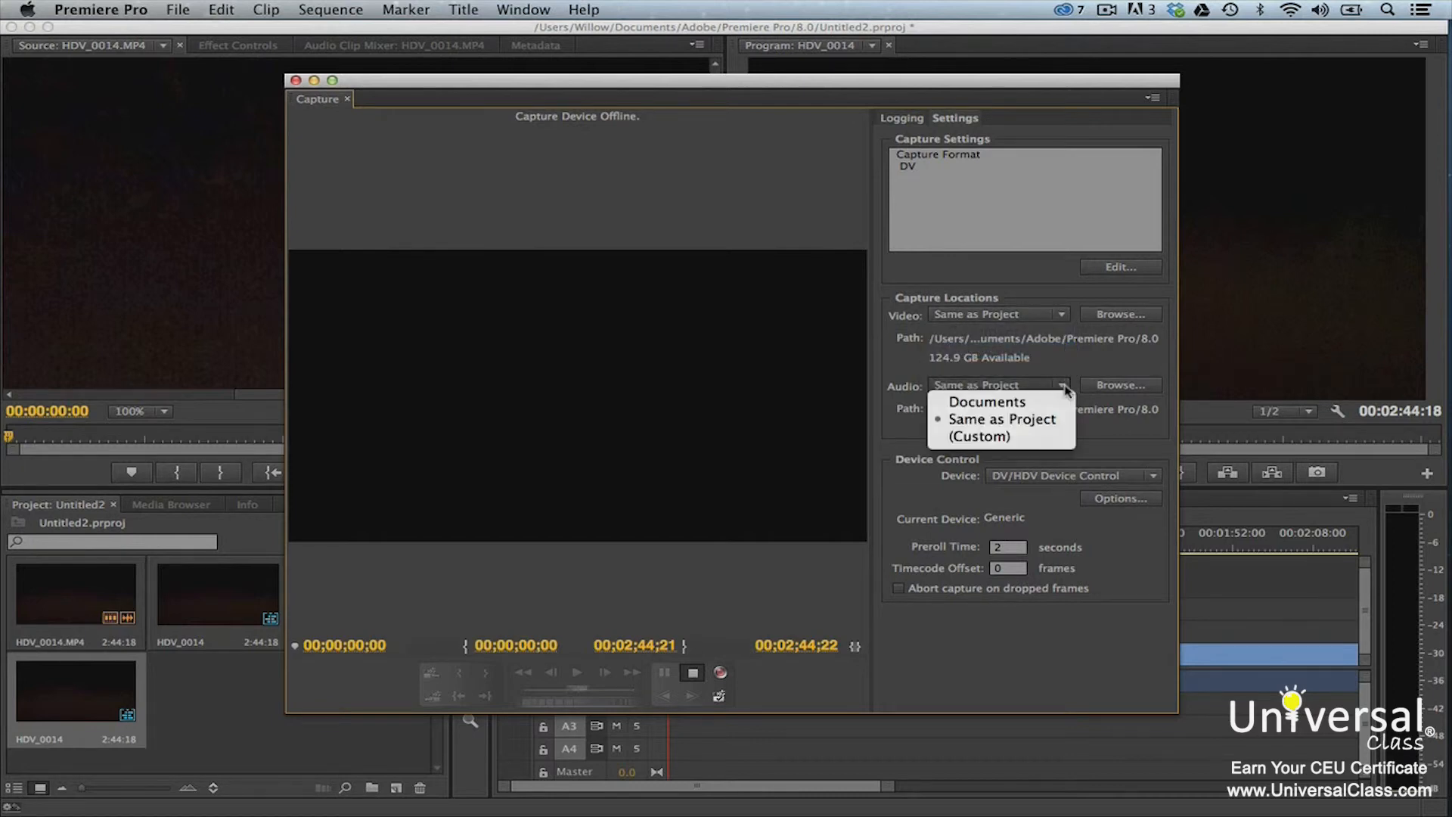
click(1059, 420)
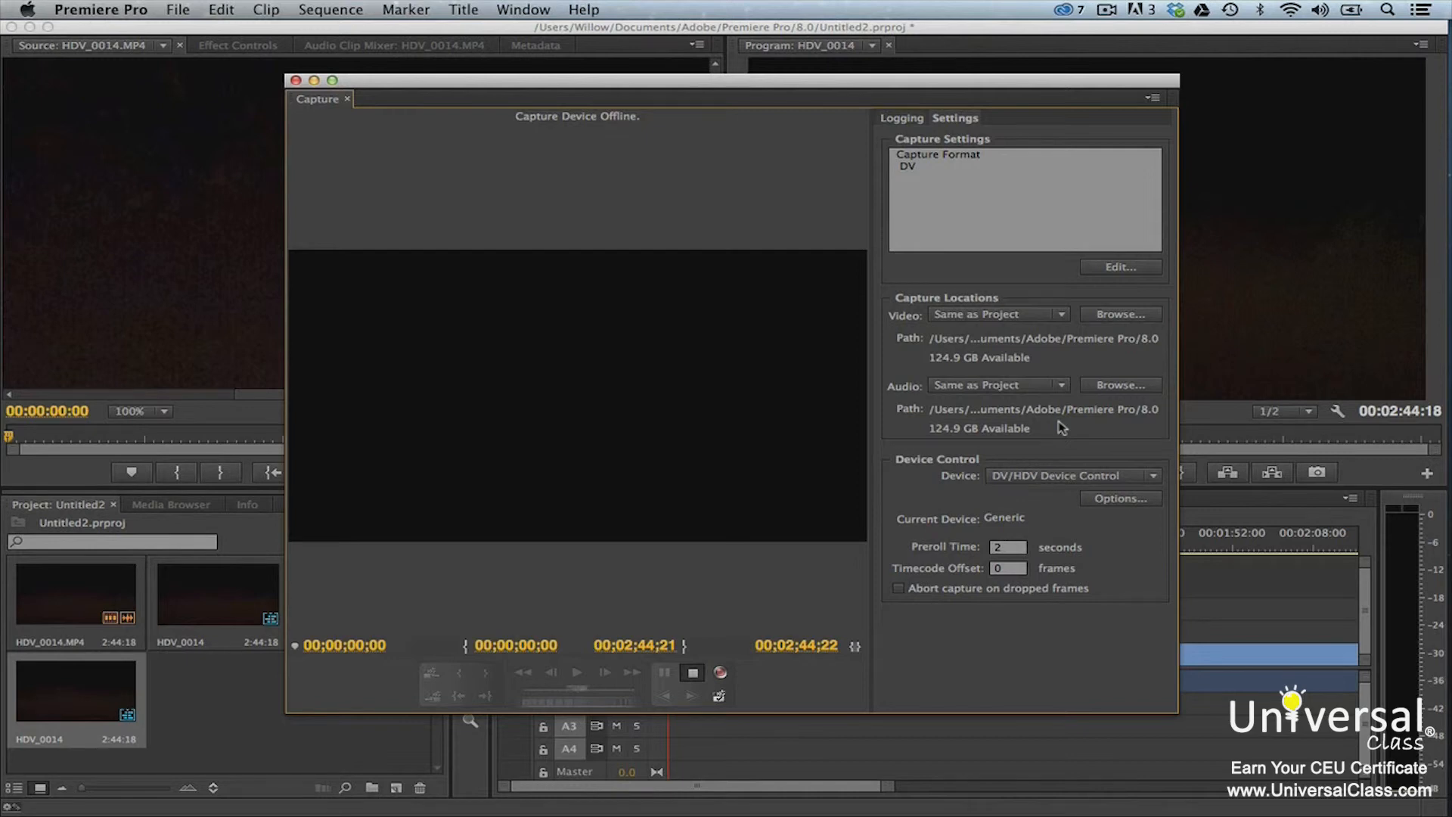
click(720, 696)
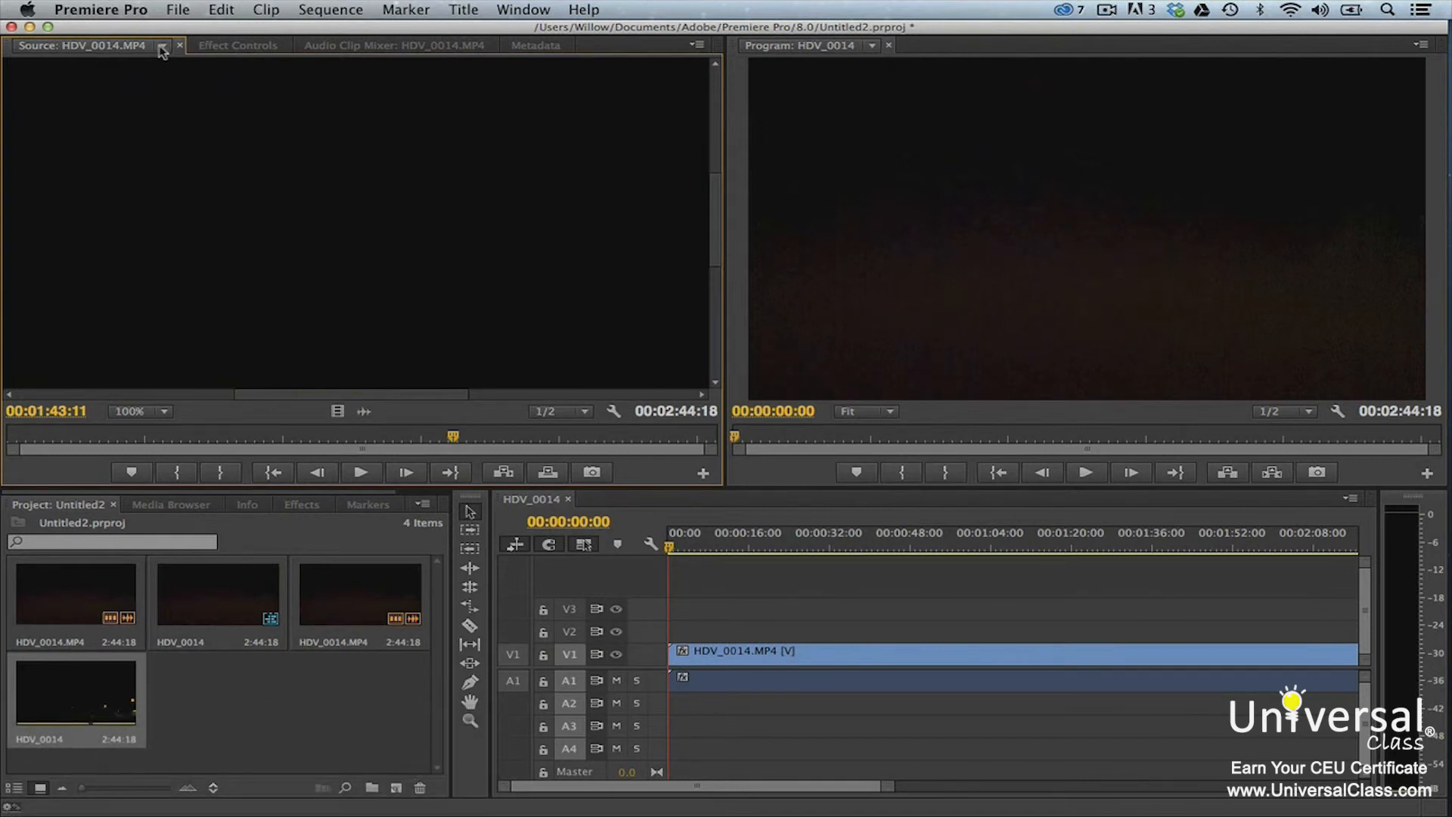
Step: Import the still image DSC_4637.jpeg from the Desktop into the project
click(178, 10)
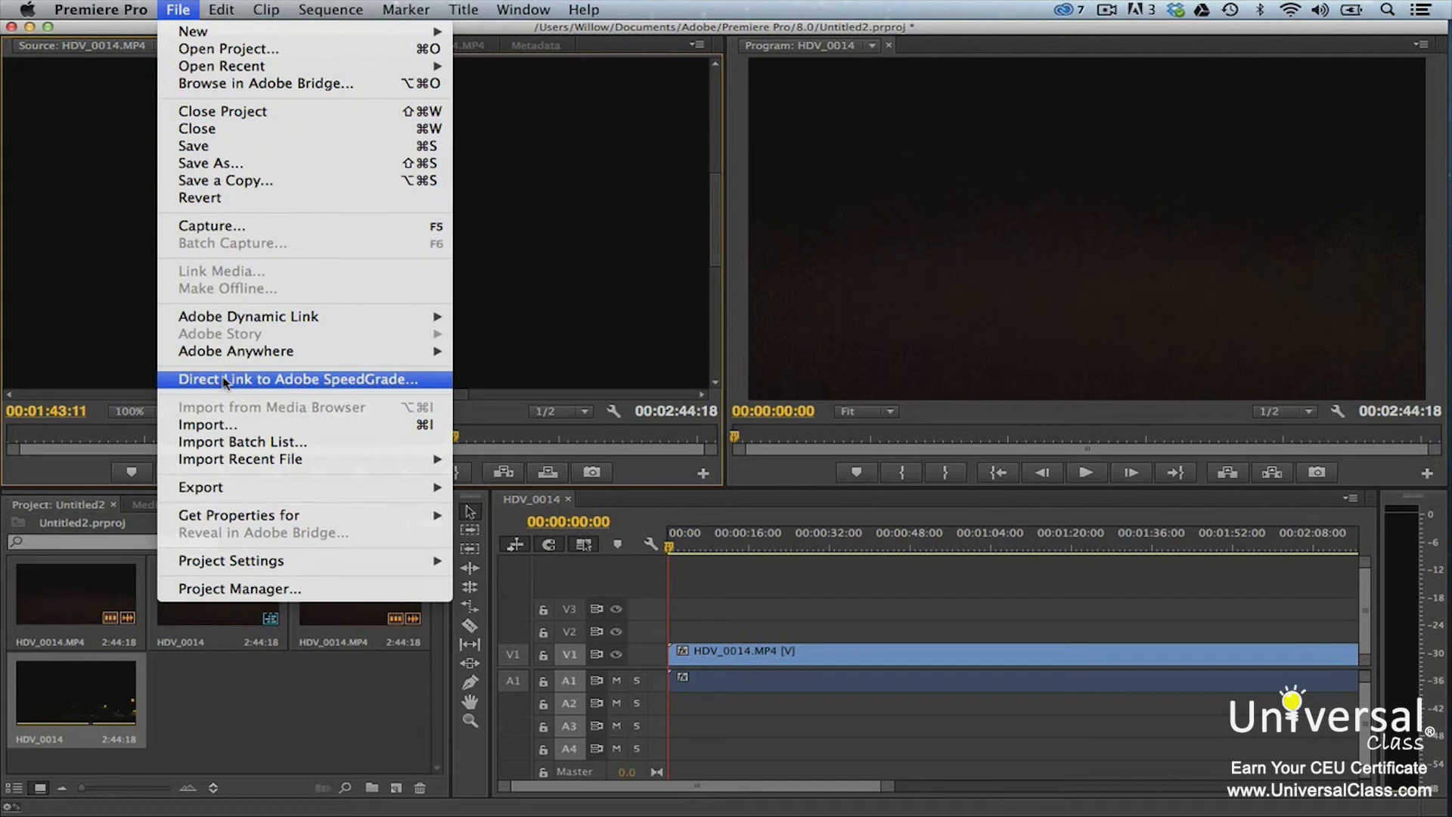
click(228, 424)
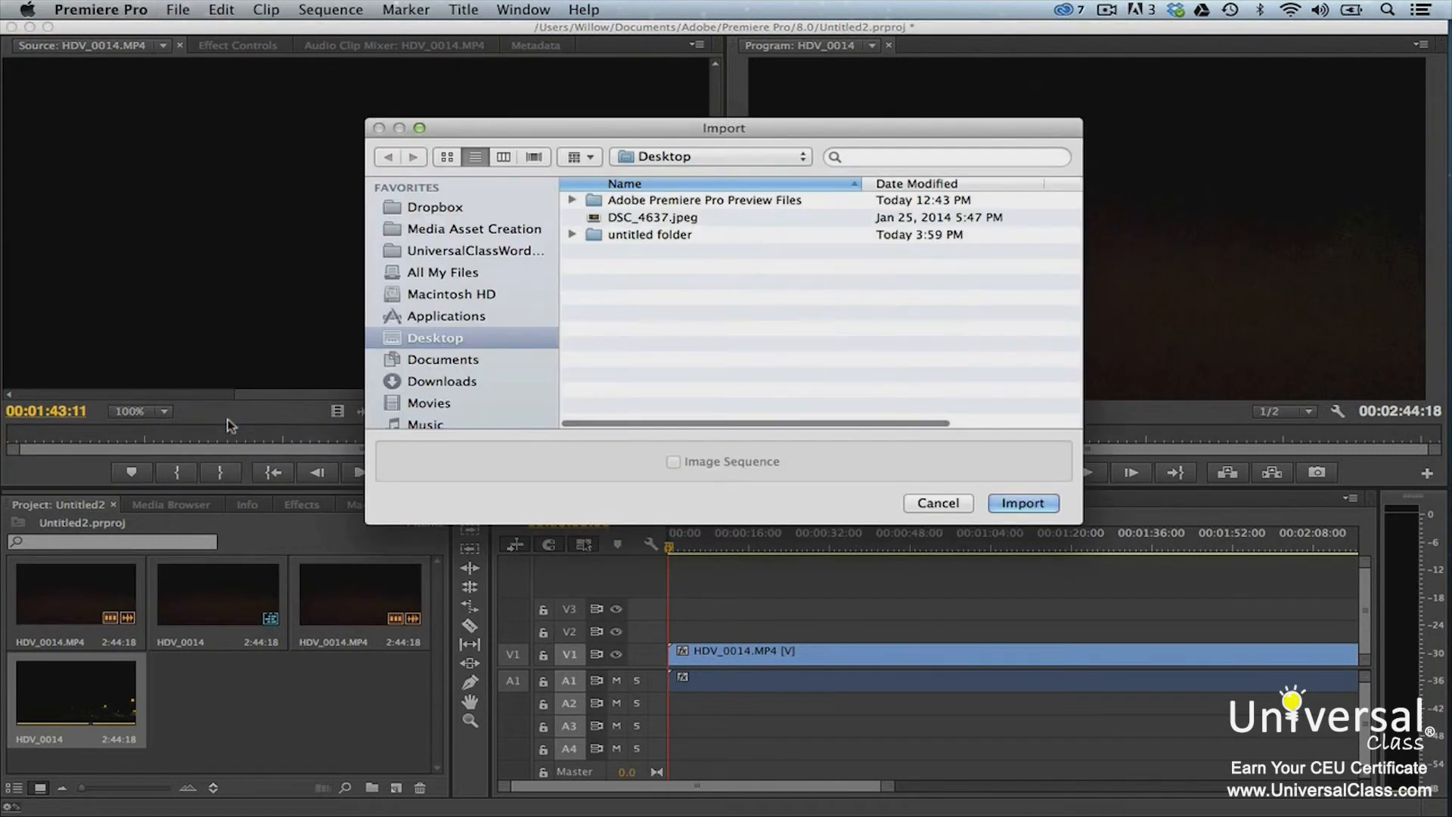
click(620, 220)
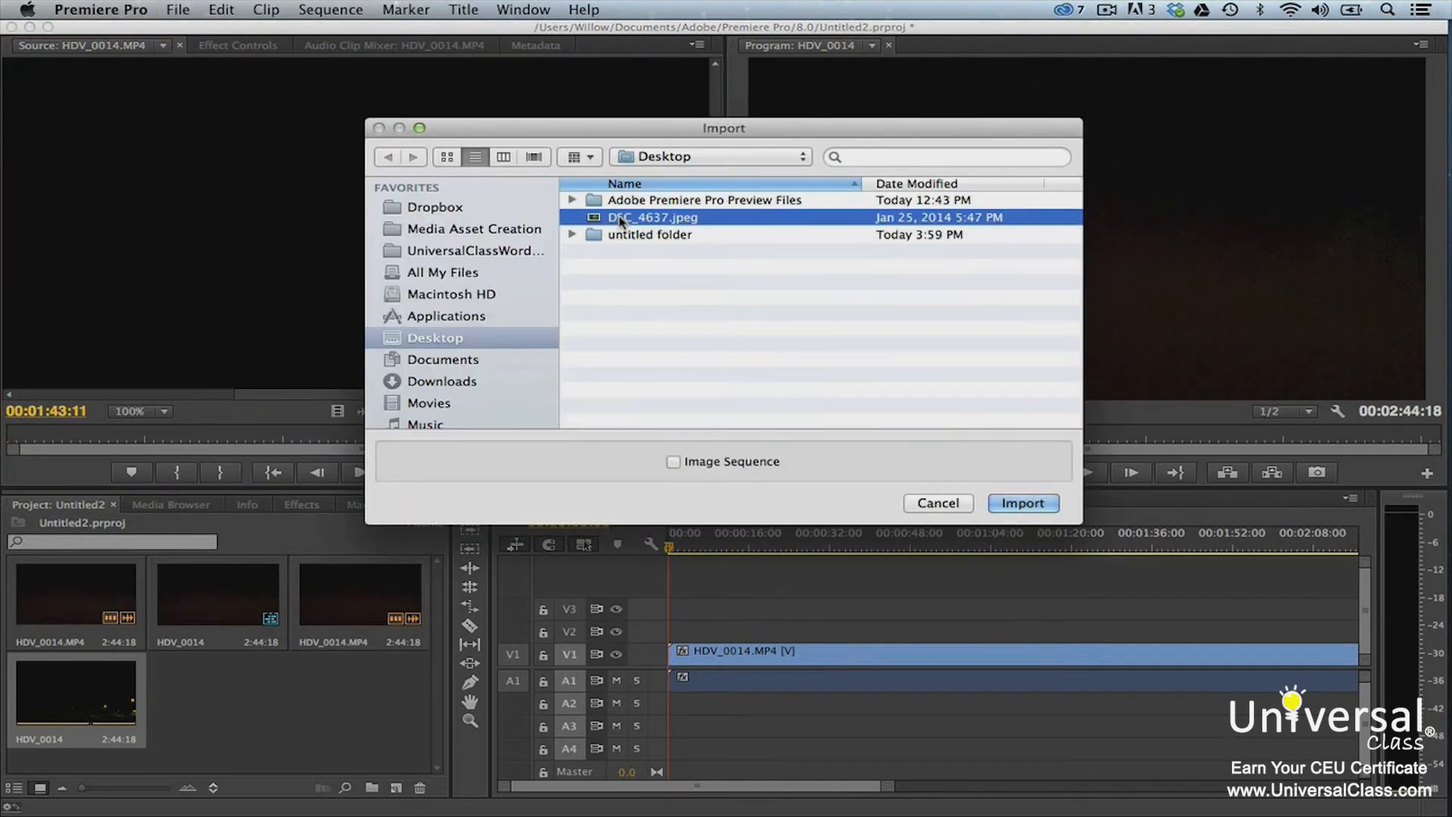
click(1019, 504)
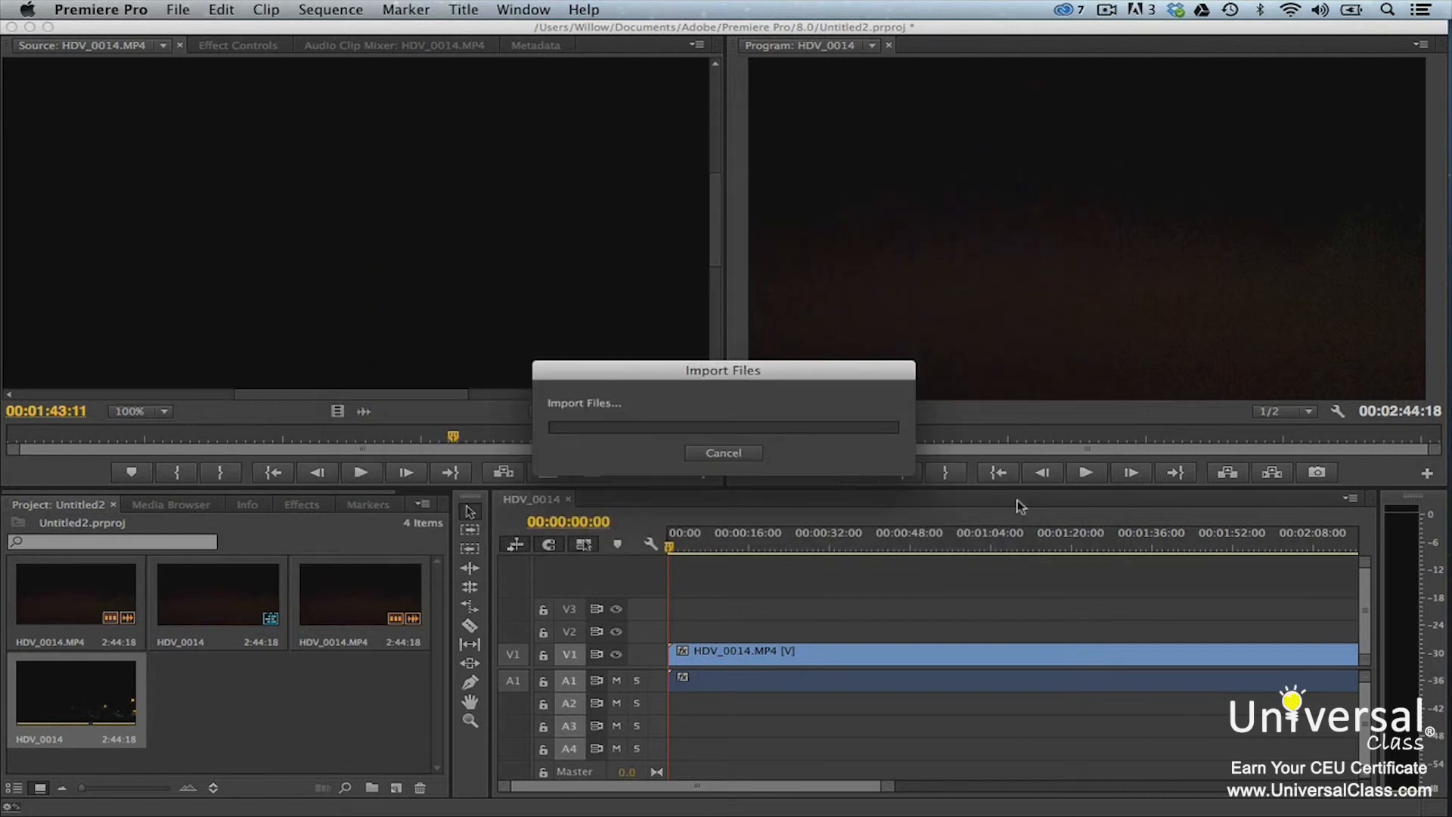
Step: Open the imported flower image in the Source Monitor and place it on video track V1 of the sequence
double_click(201, 711)
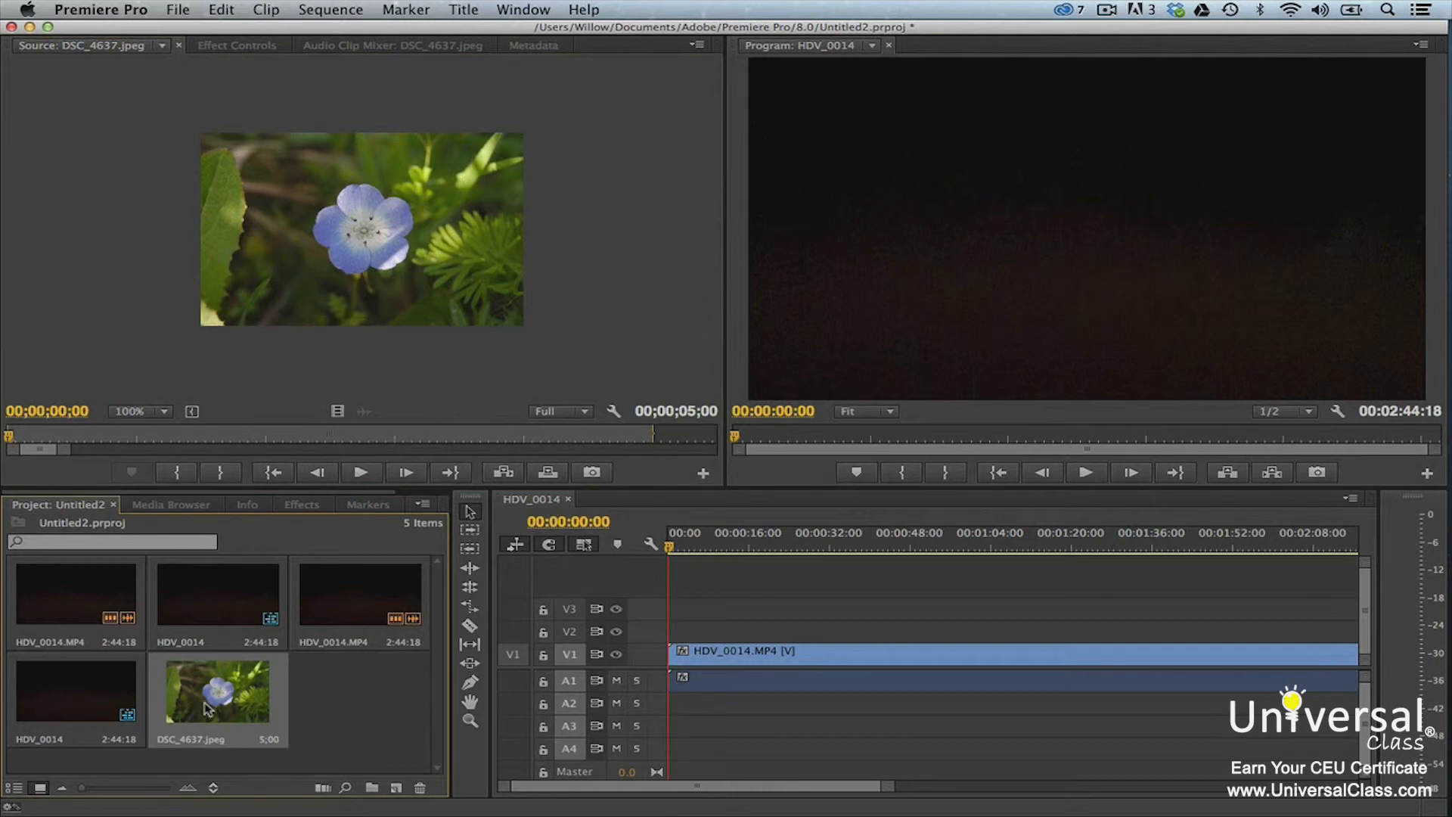
drag(206, 709, 836, 656)
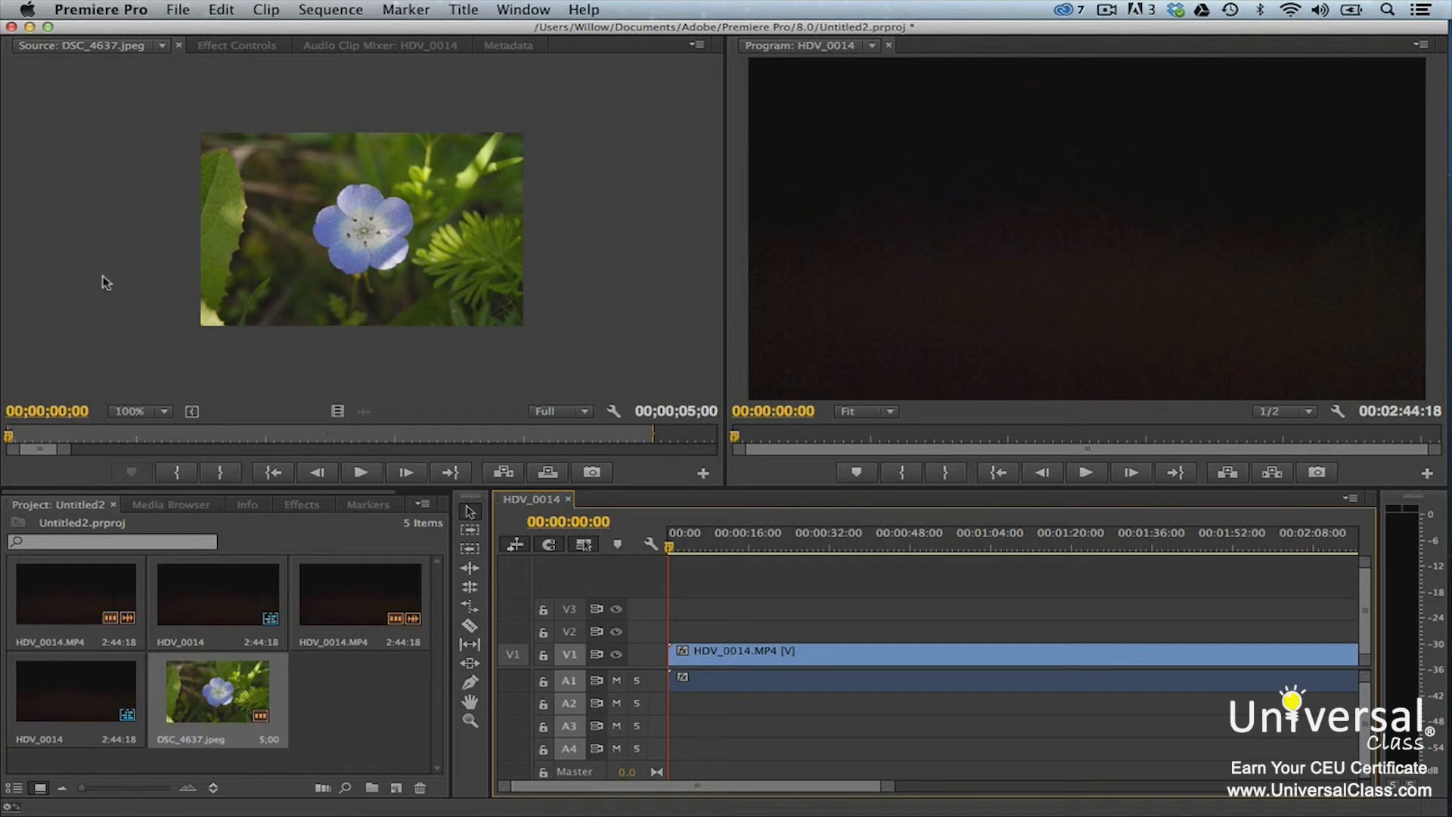
Step: Open the Media preferences to examine the media cache and import options
click(162, 257)
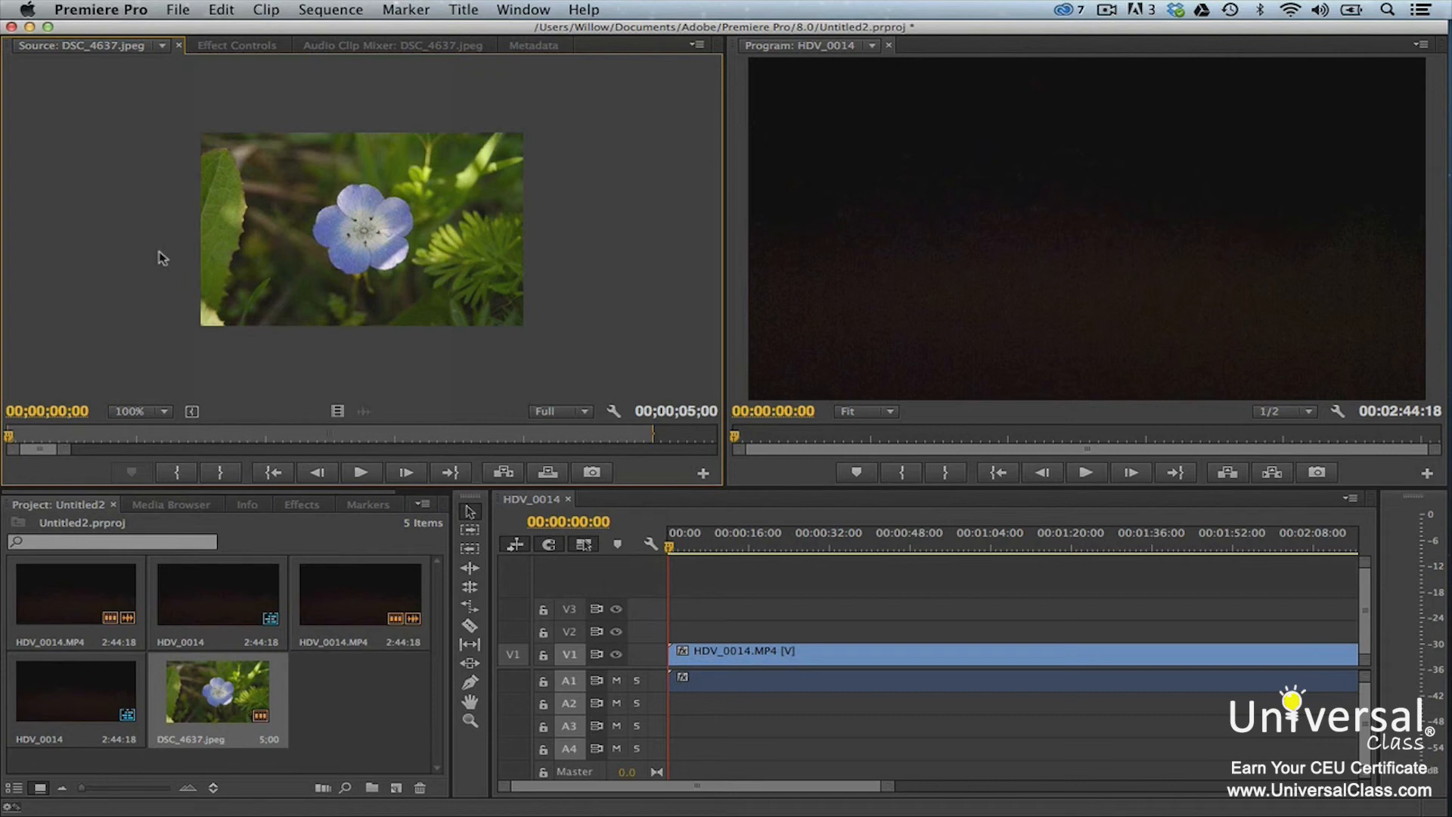
click(118, 6)
mouse_move(119, 61)
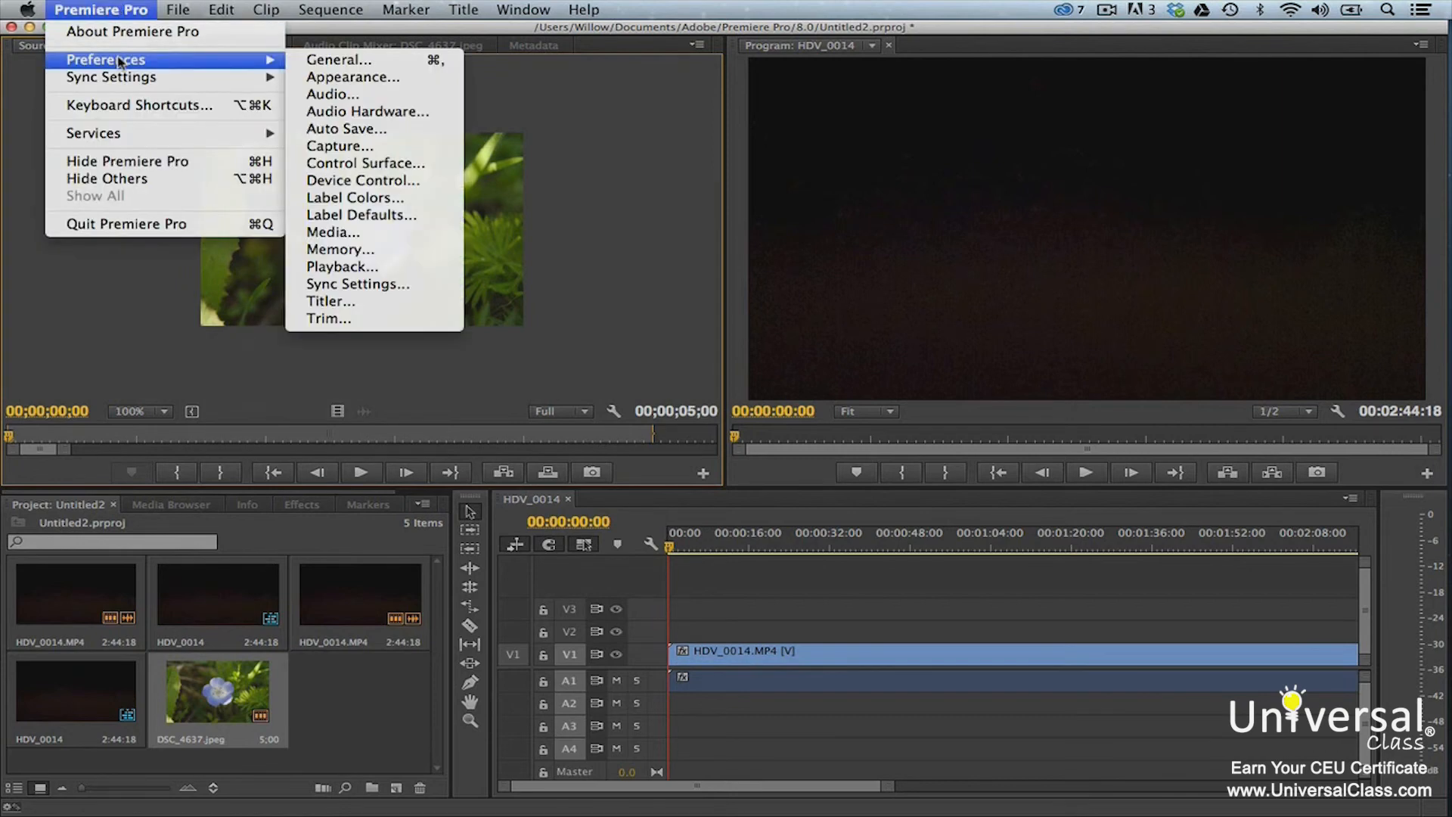
click(345, 232)
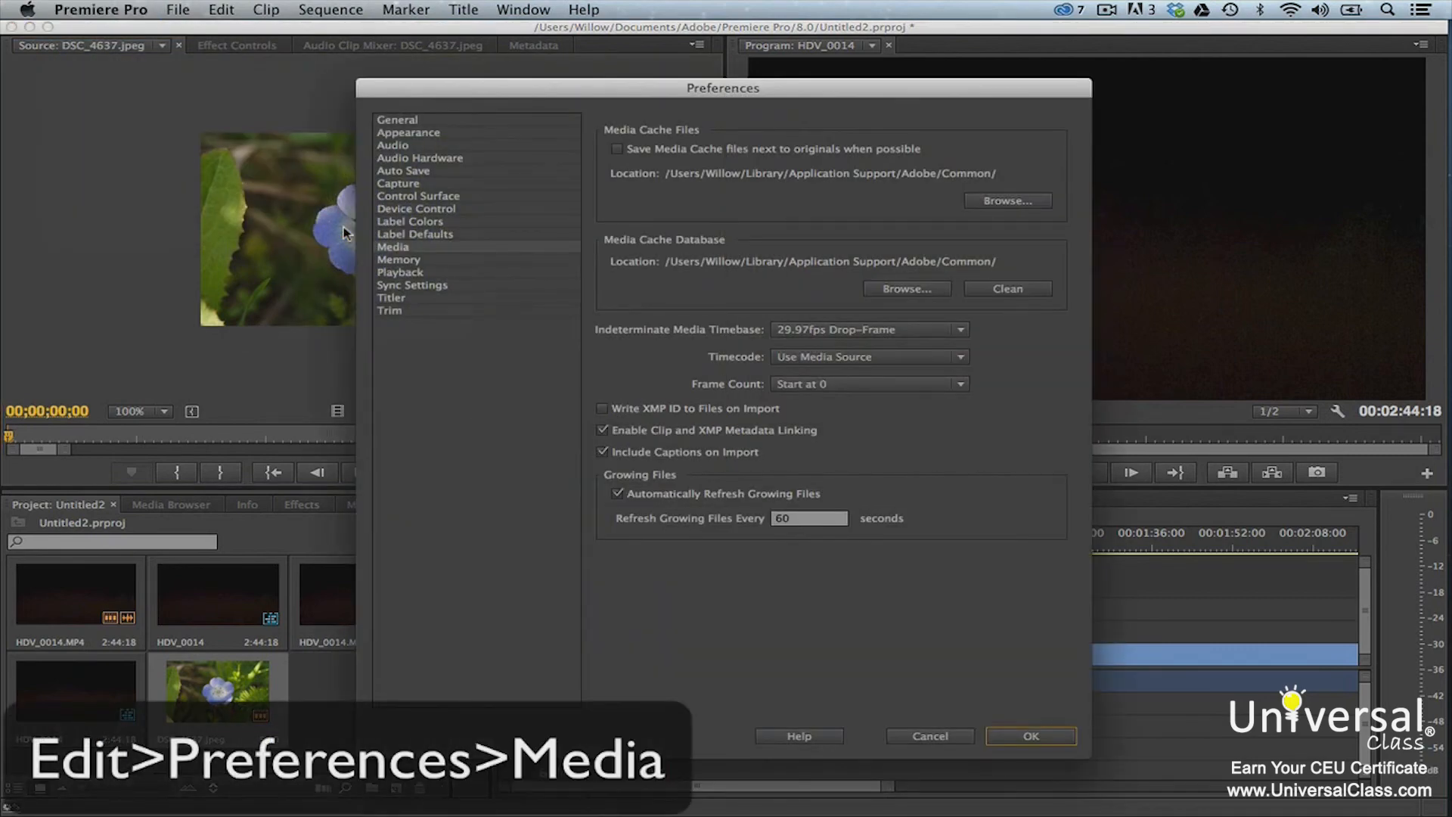